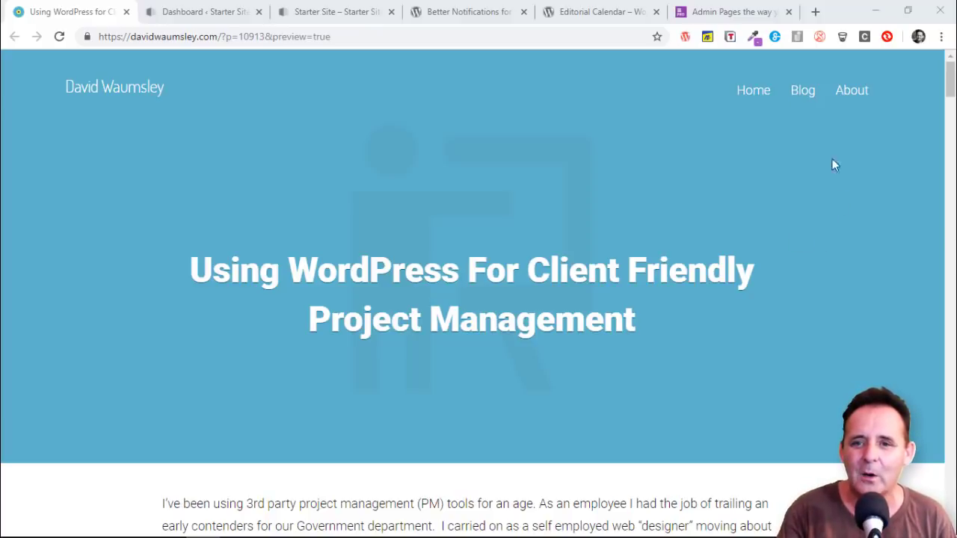
Step: View the WP Admin Pages PRO site, and in the Starter Site dashboard show the Help Desk and Project Tasks options
click(713, 14)
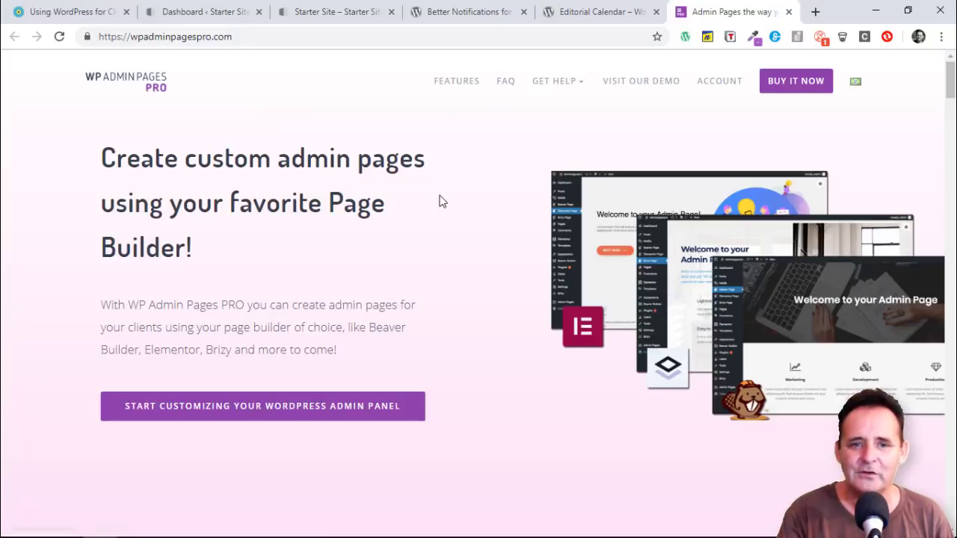
click(193, 9)
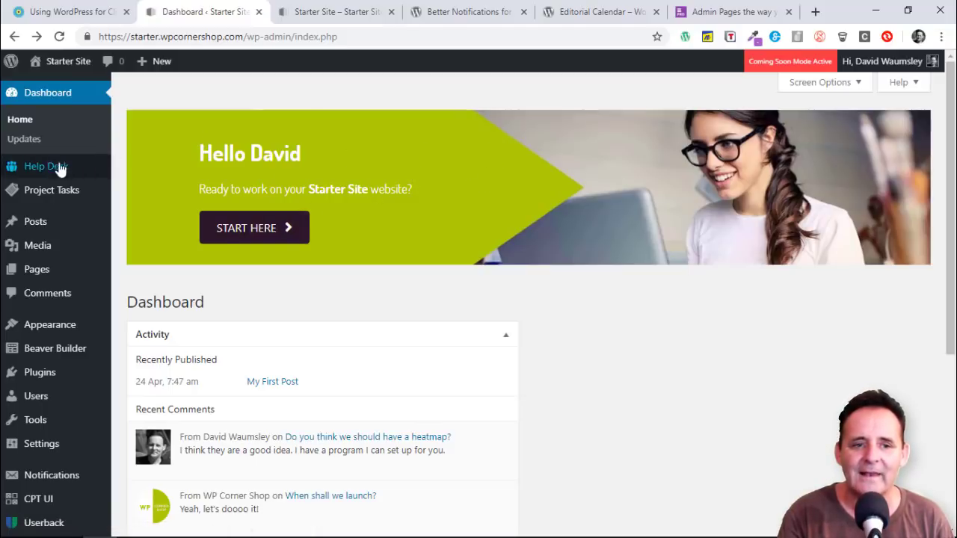
mouse_move(58, 169)
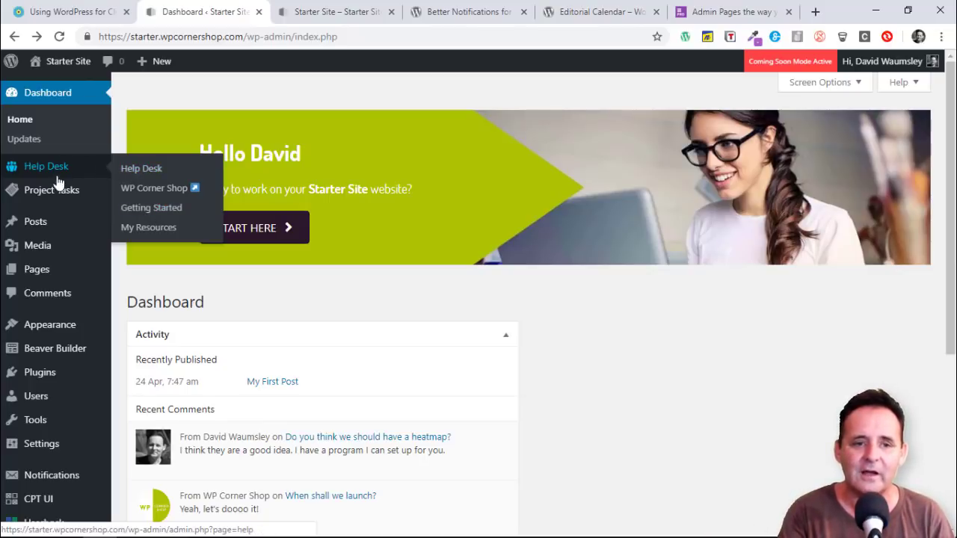
mouse_move(59, 198)
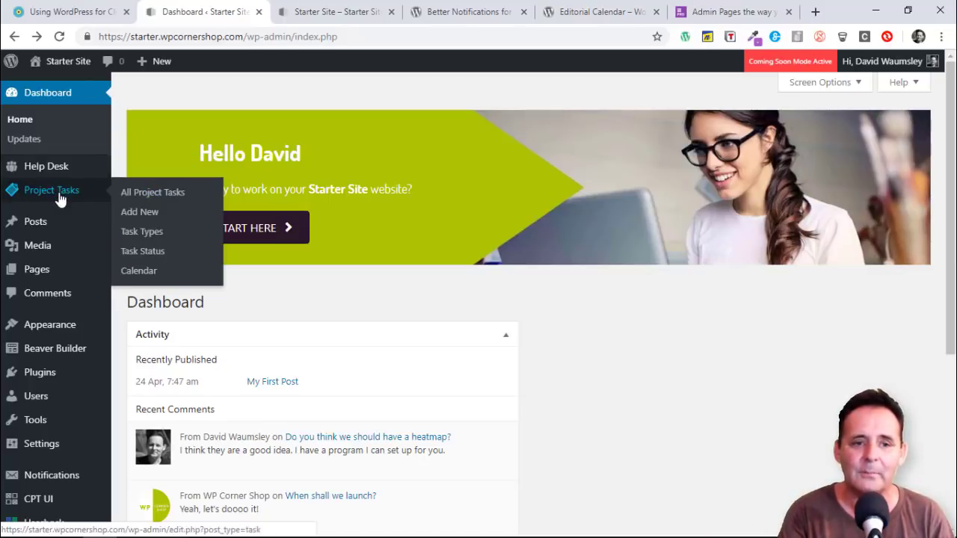
Step: On the Starter Site front end, outline the "SHOW WHO YOU REALLY ARE" heading with Draw on the screen design feedback, and delete the annotation
click(342, 13)
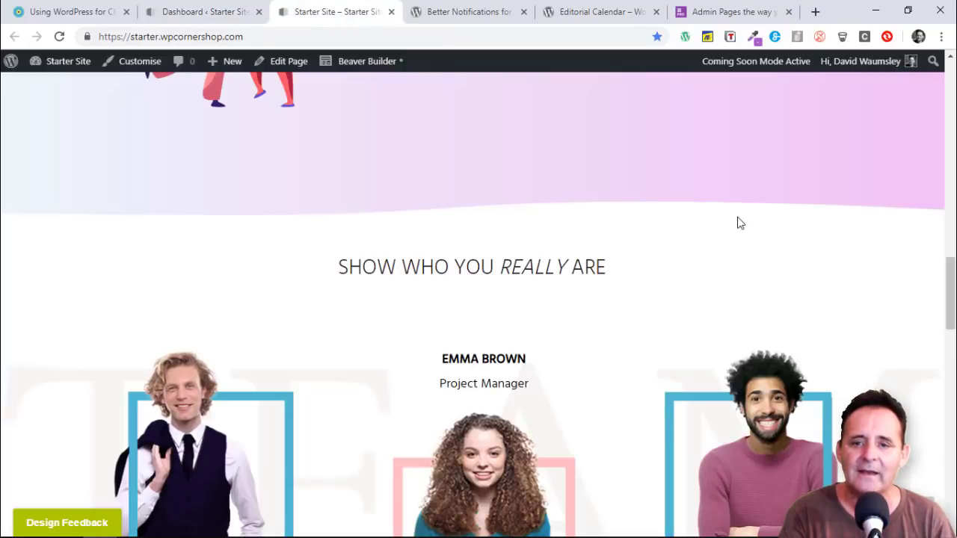
drag(951, 290, 925, 279)
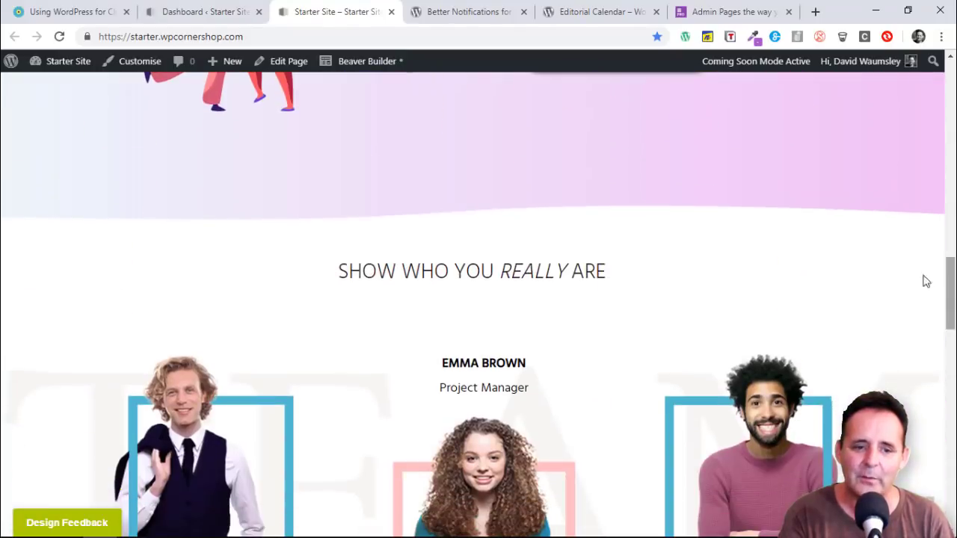
click(95, 518)
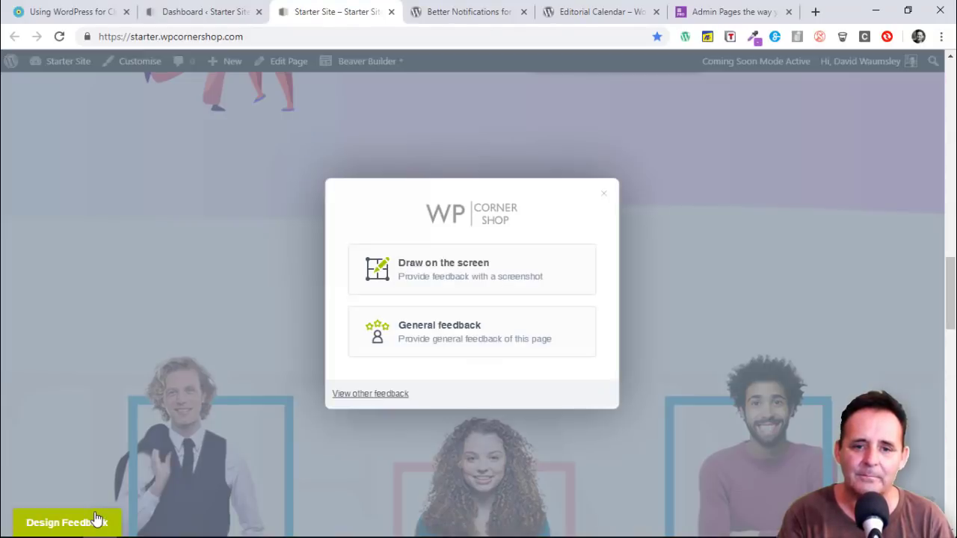
click(407, 287)
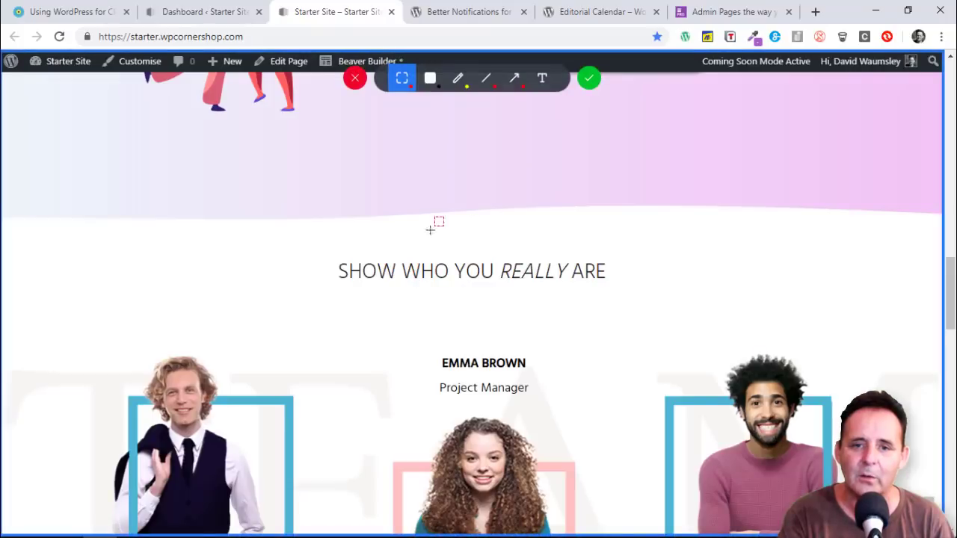
mouse_move(297, 202)
mouse_down()
mouse_move(600, 301)
mouse_move(612, 360)
mouse_up()
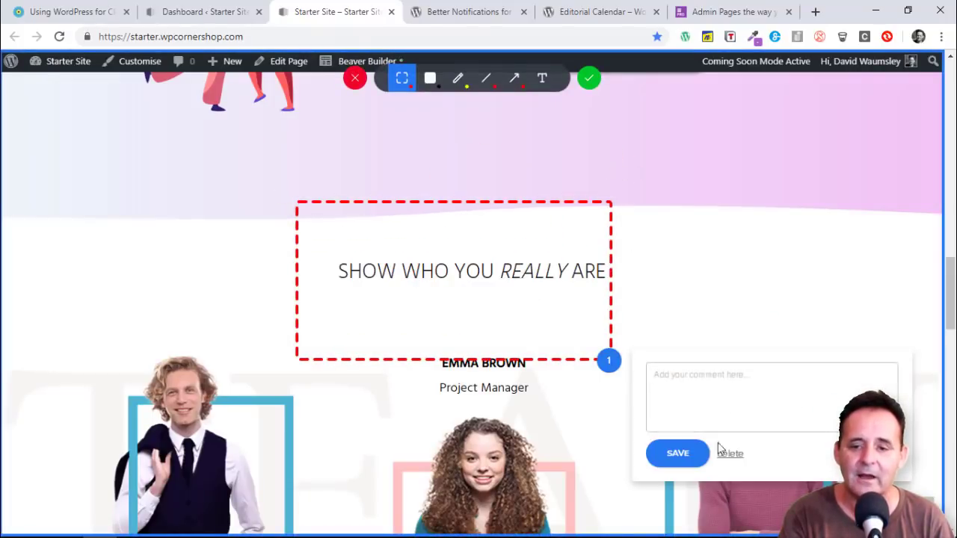
click(729, 456)
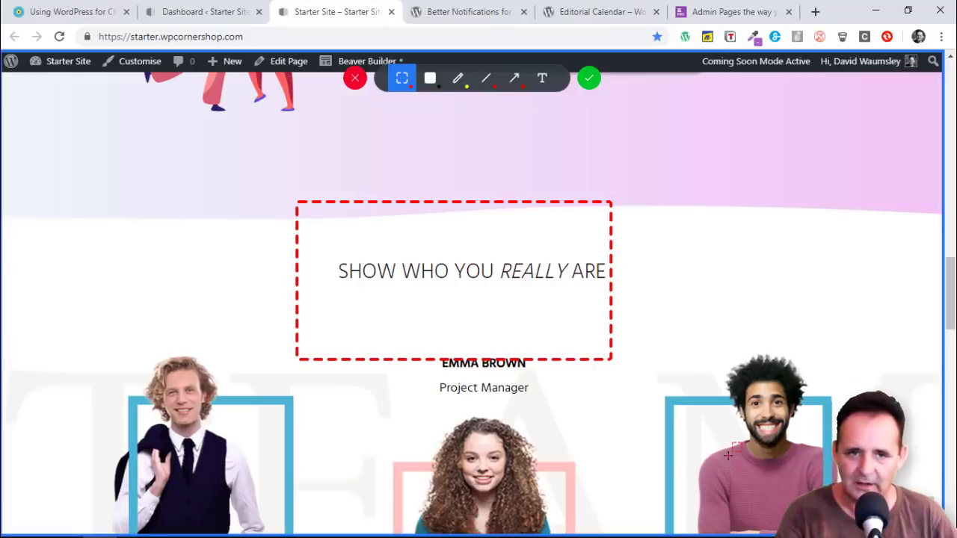
Step: Open the list of all project tasks in the Starter Site admin and review the tasks and the Task Status board
click(219, 15)
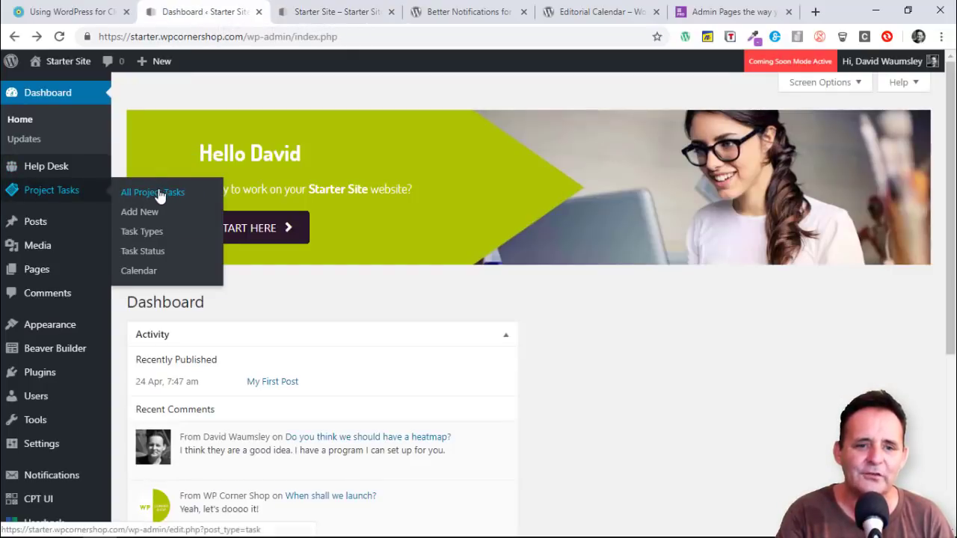
click(159, 195)
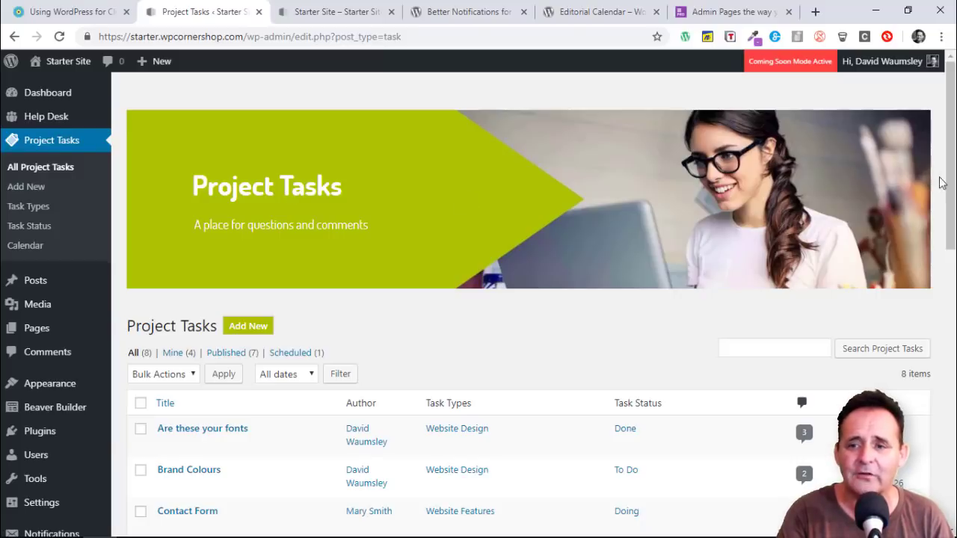
mouse_move(951, 189)
mouse_down()
mouse_move(952, 298)
mouse_move(950, 193)
mouse_up()
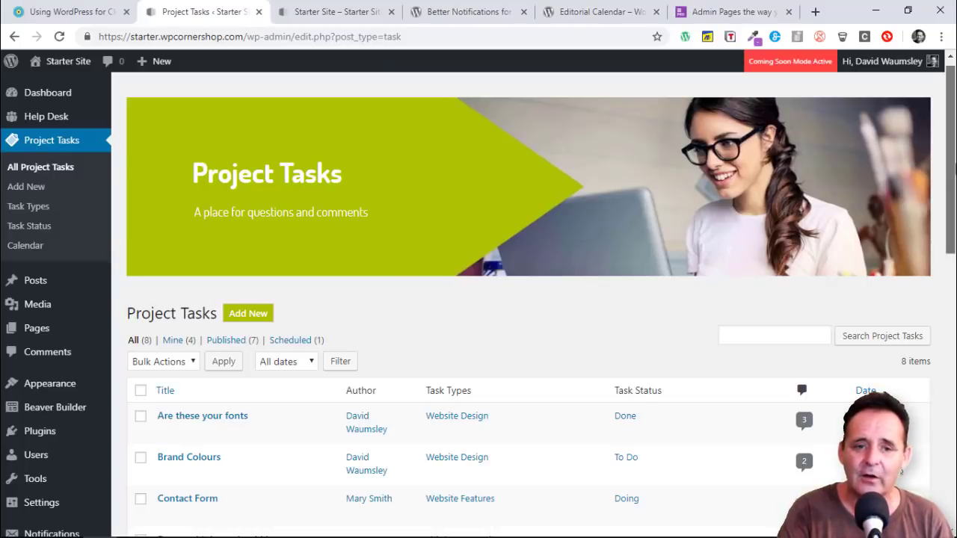
drag(954, 169, 954, 434)
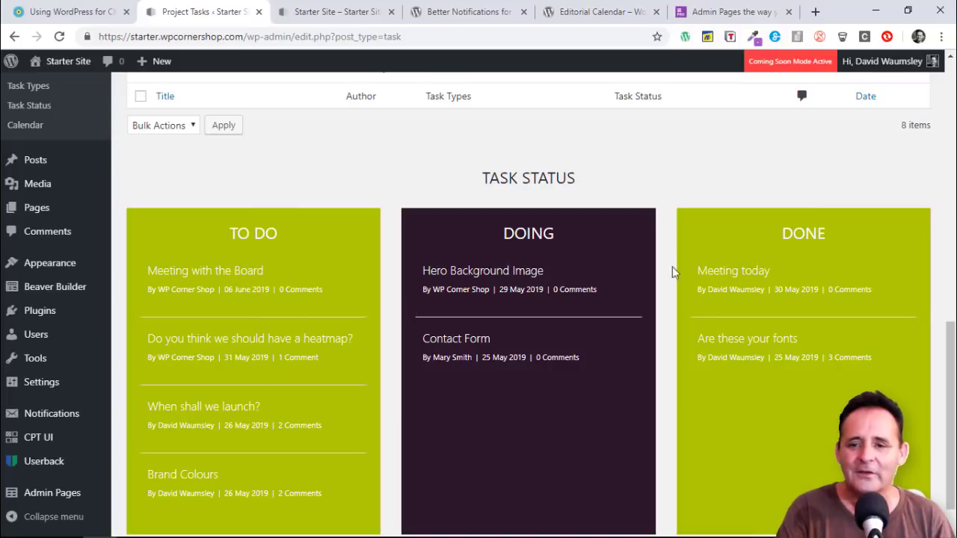
drag(953, 357, 938, 181)
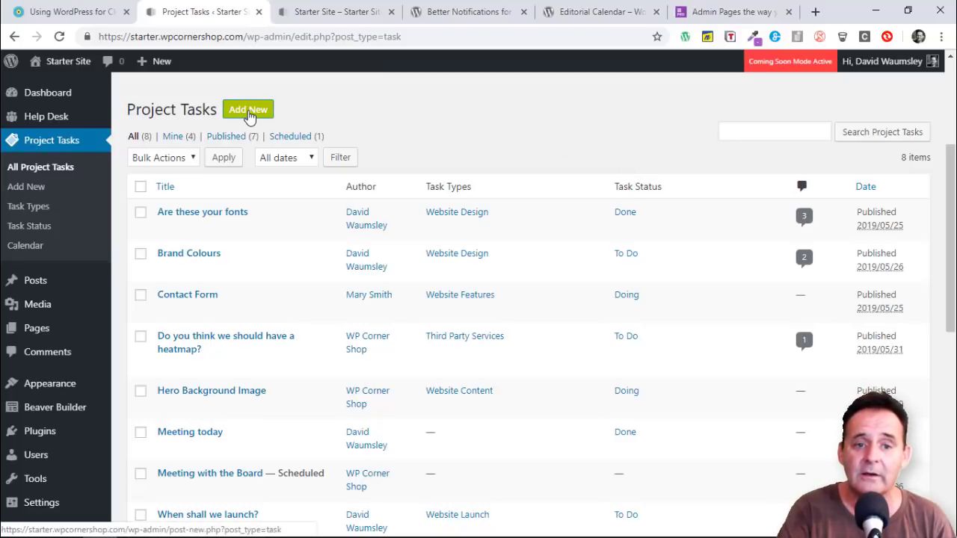
Step: Open a blank new project task and review its content editor, Task Types and Task Status options
click(249, 112)
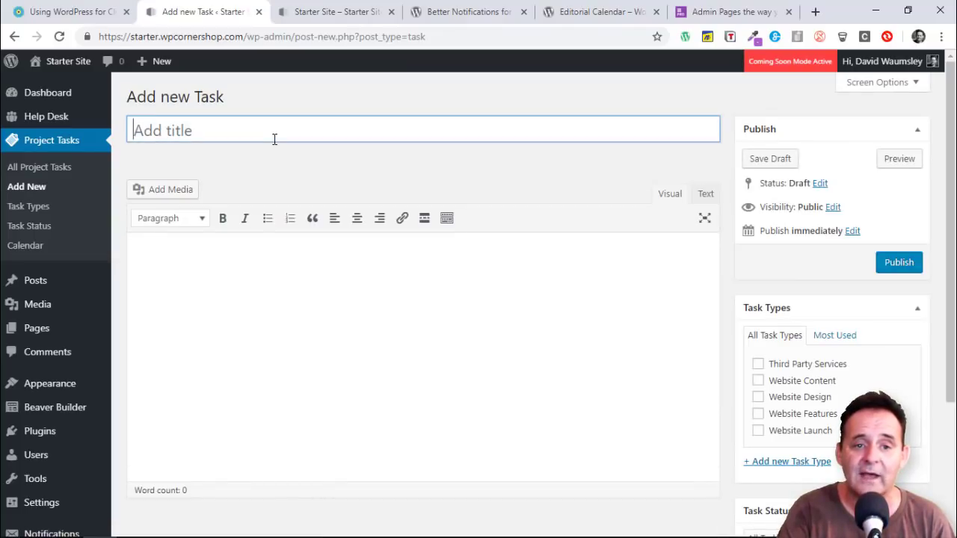
click(219, 304)
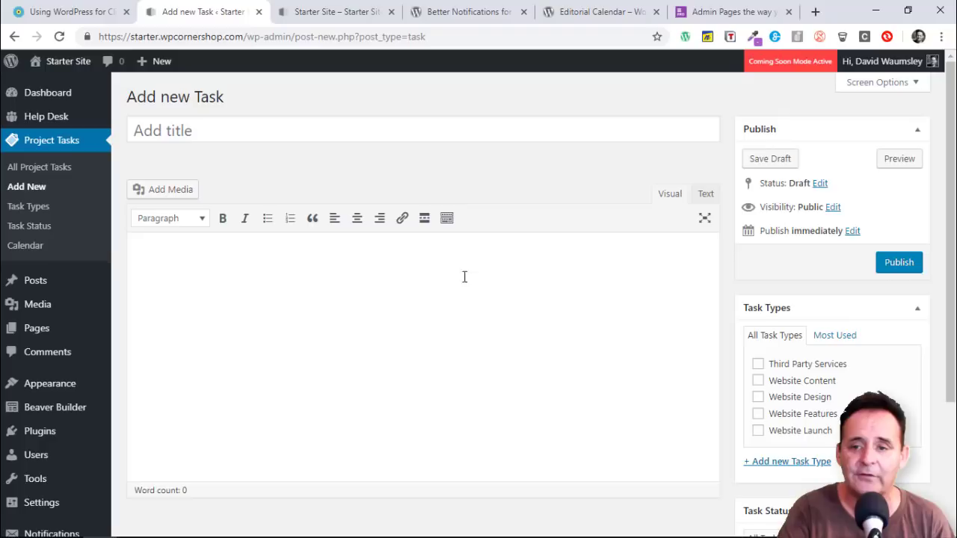
drag(954, 160, 954, 247)
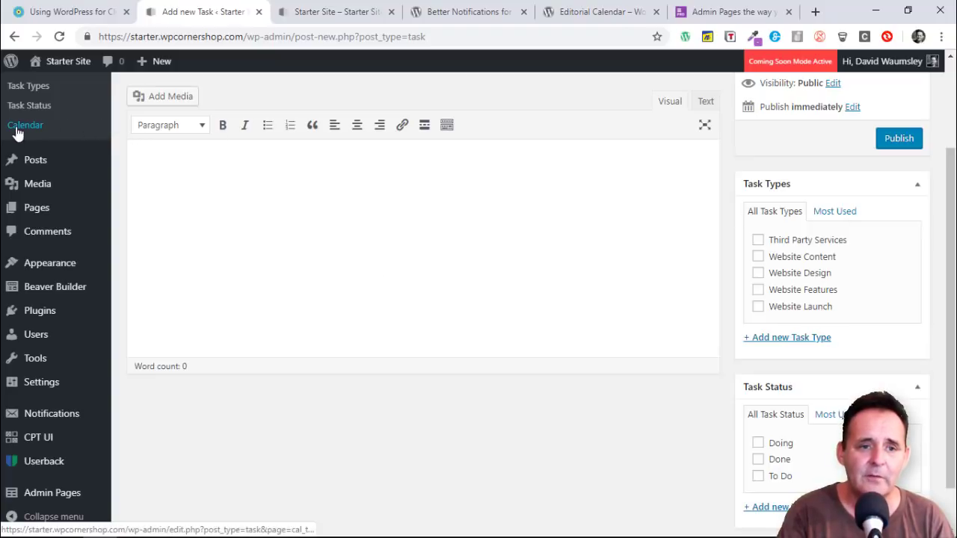
Step: Open the Project Tasks Calendar and look over the tasks scheduled for May and June 2019
click(41, 127)
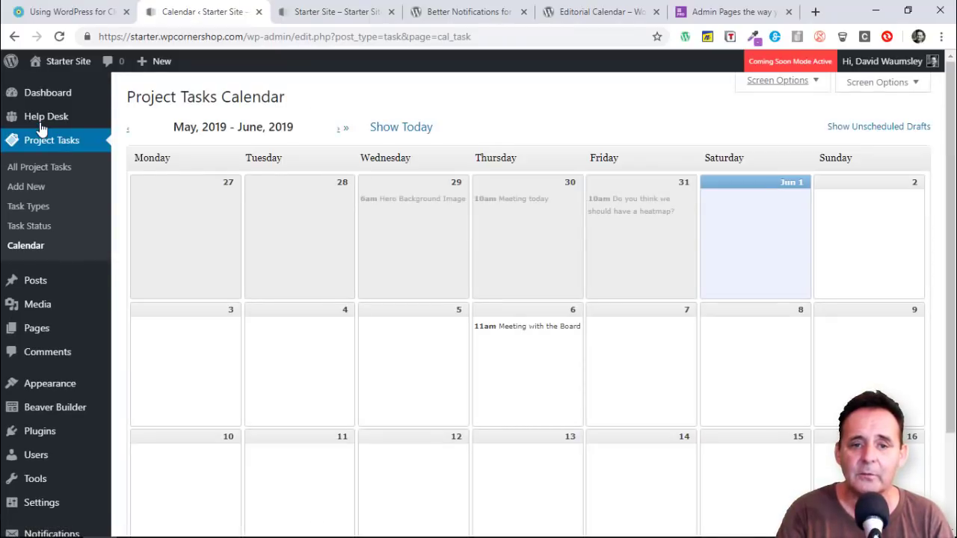
mouse_move(770, 217)
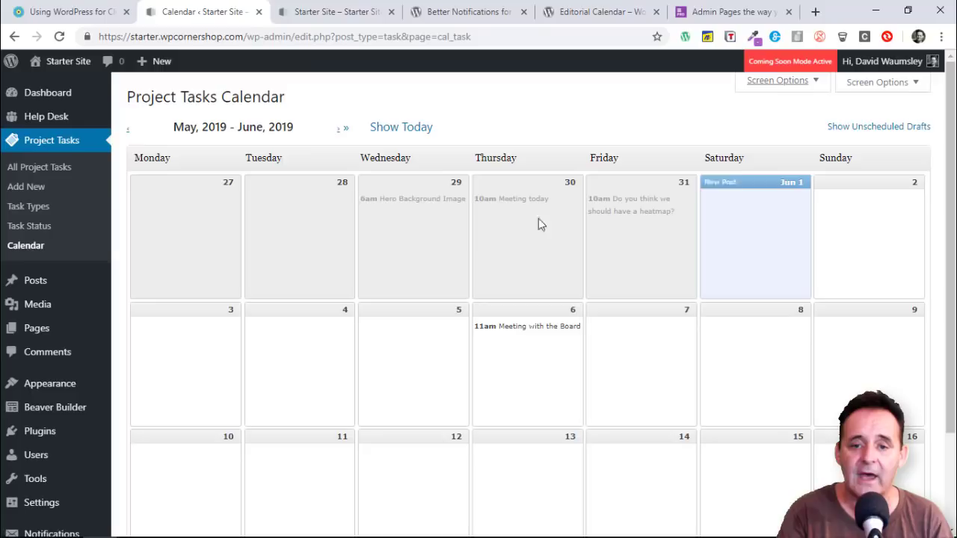
mouse_move(608, 346)
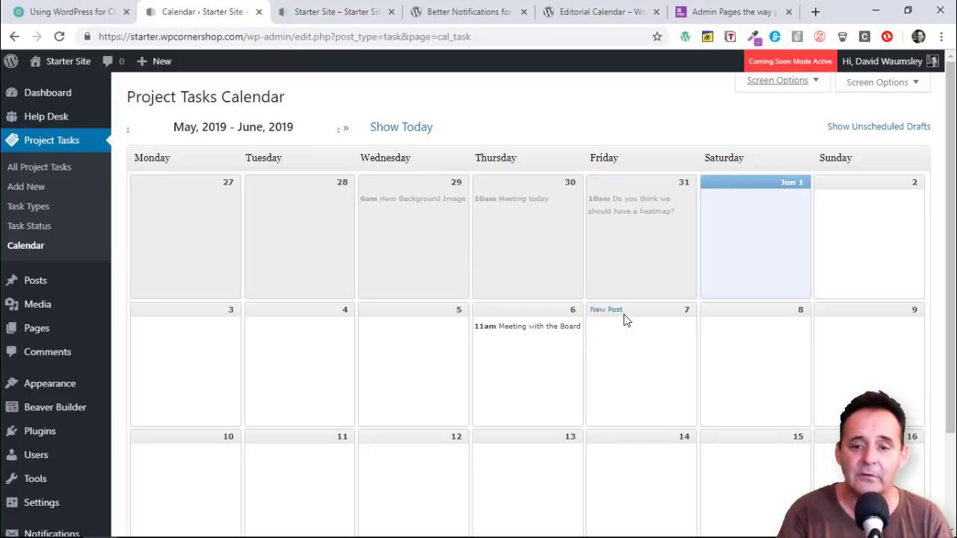
Step: Open a new task for June 14 from the calendar and check its content, time and status options
double_click(655, 436)
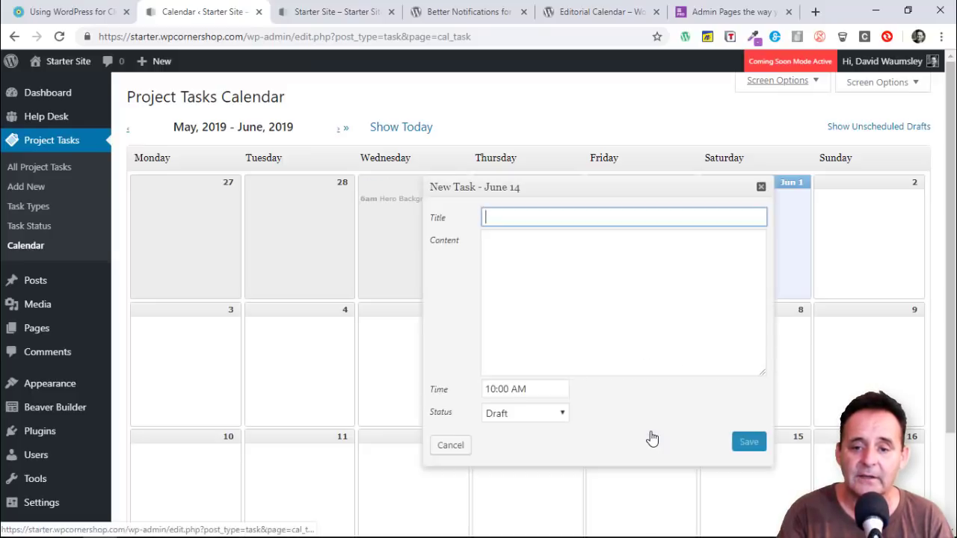
click(571, 275)
click(553, 387)
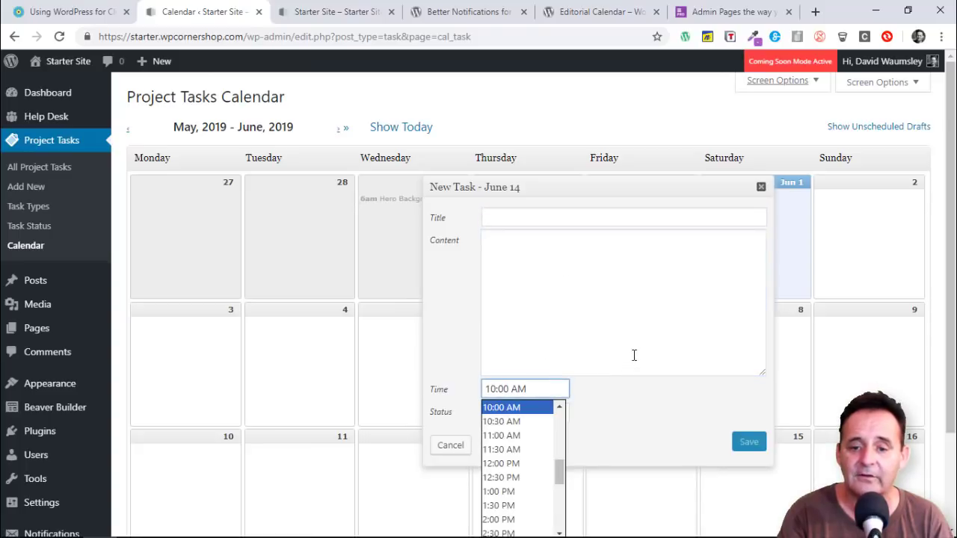
key(Down)
click(601, 347)
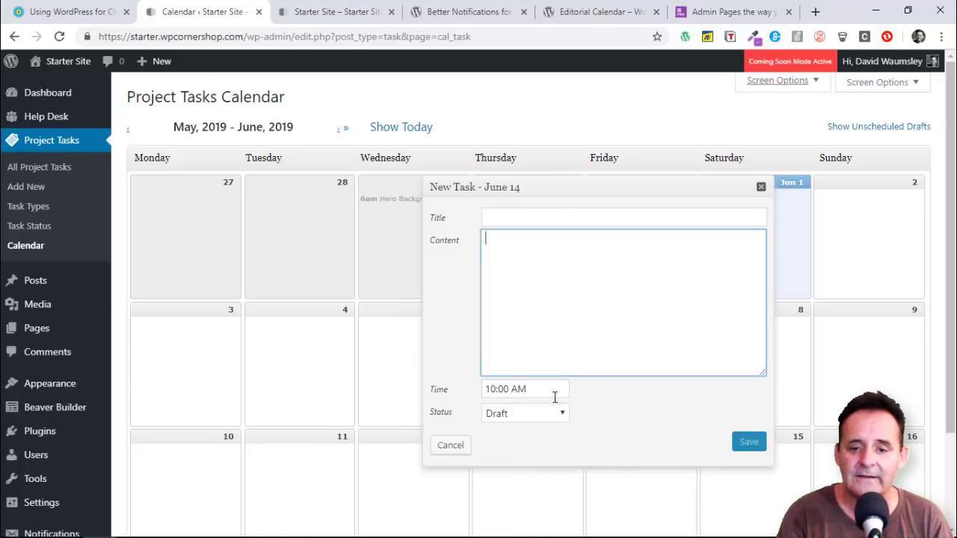
click(560, 414)
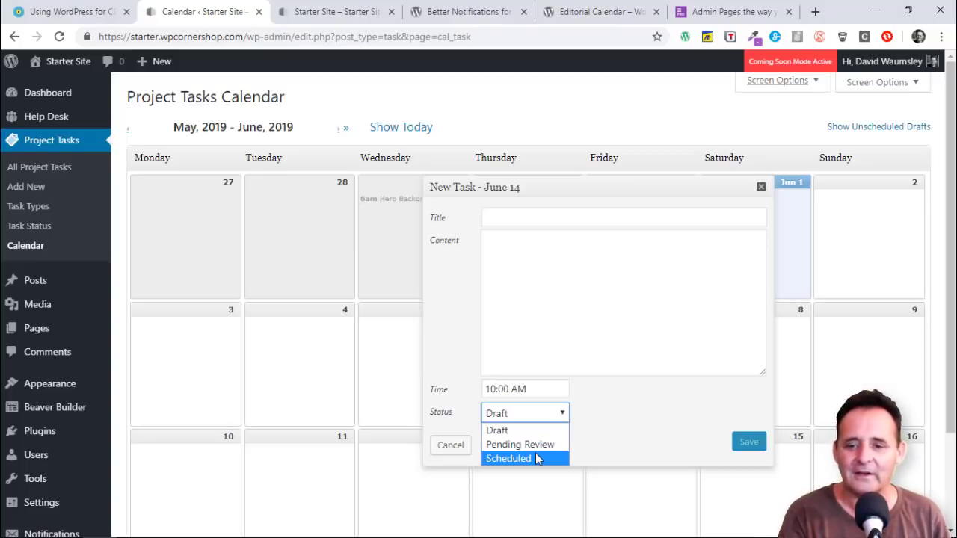
key(Escape)
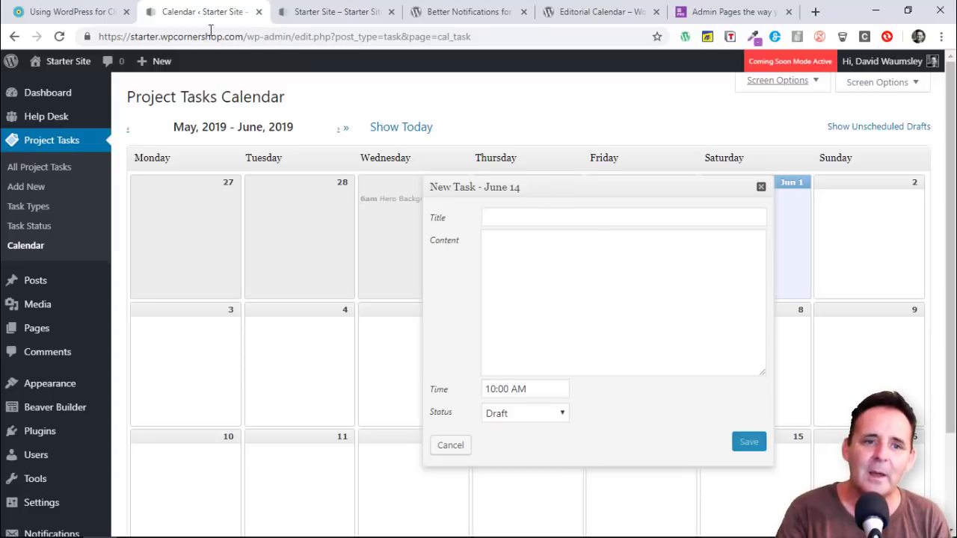
Step: View the WordPress.org pages of the Better Notifications for WordPress and Editorial Calendar plugins
click(62, 14)
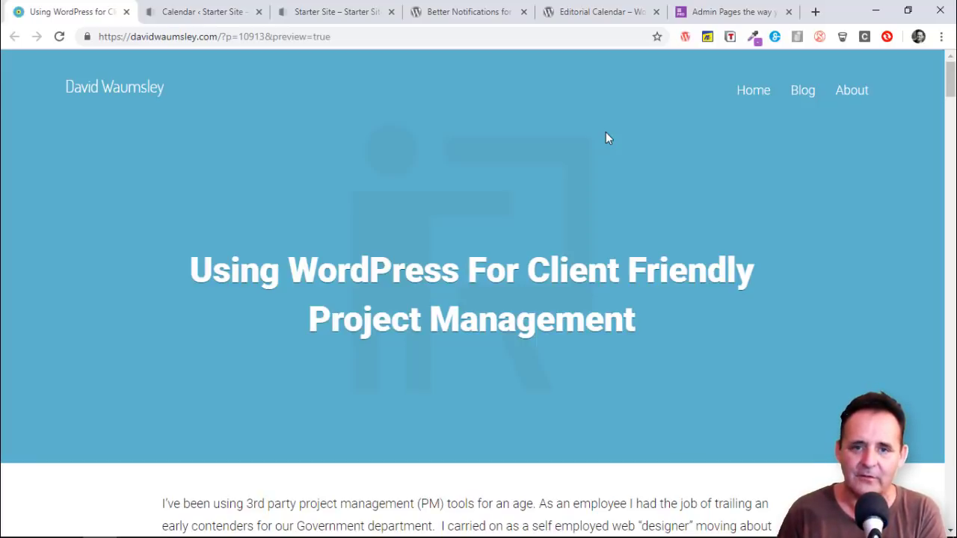
click(461, 11)
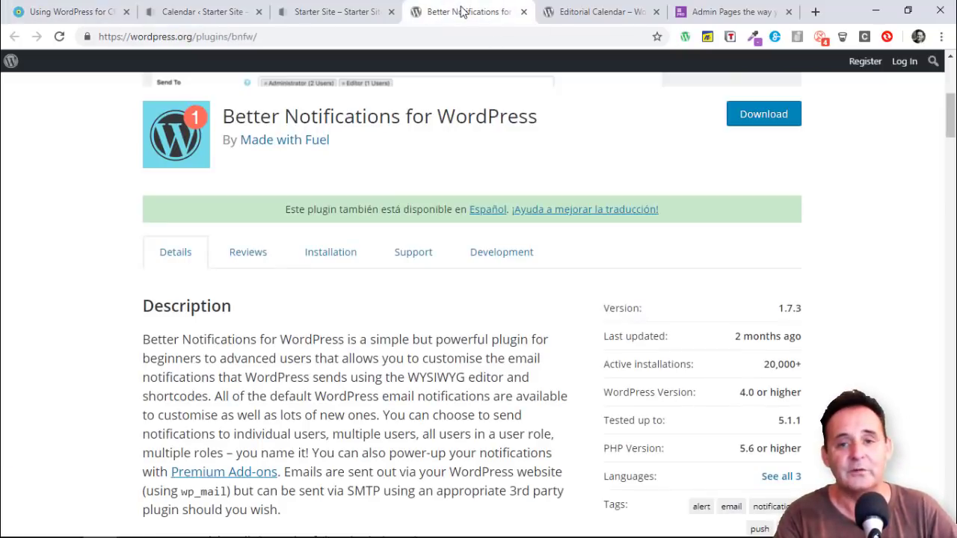
click(584, 15)
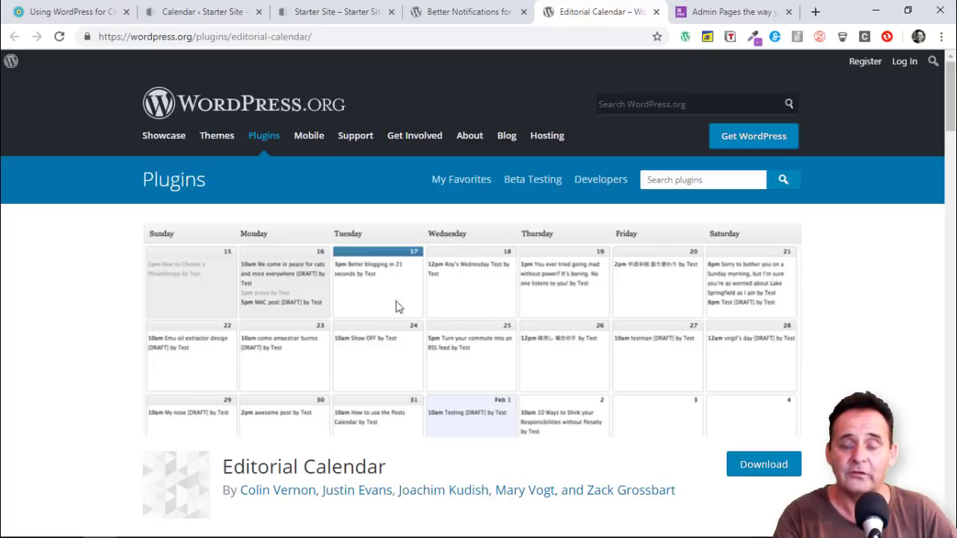
Step: Read the article on using WordPress for client friendly project management, through the section "The Alternative Was Right Under My Nose"
click(45, 9)
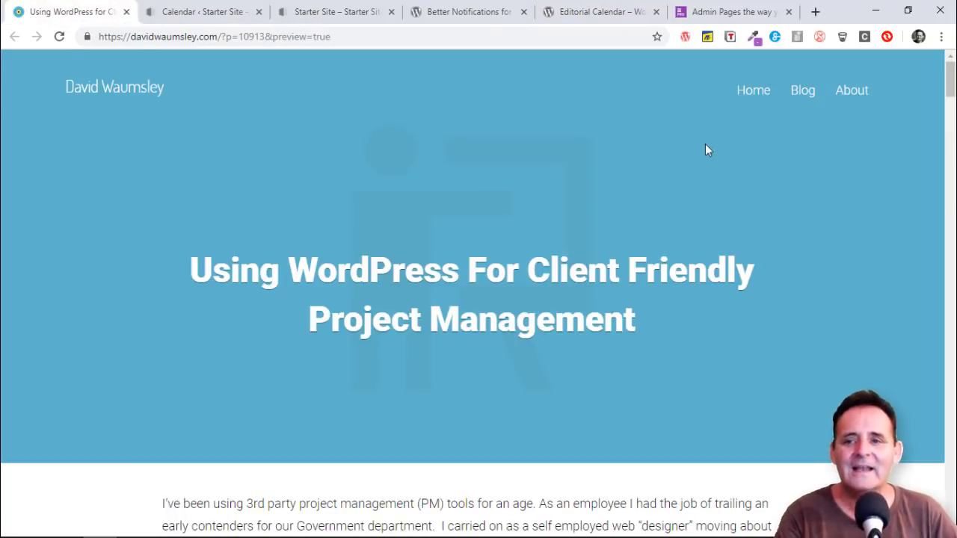
mouse_move(952, 91)
mouse_down()
mouse_move(952, 100)
mouse_move(952, 91)
mouse_up()
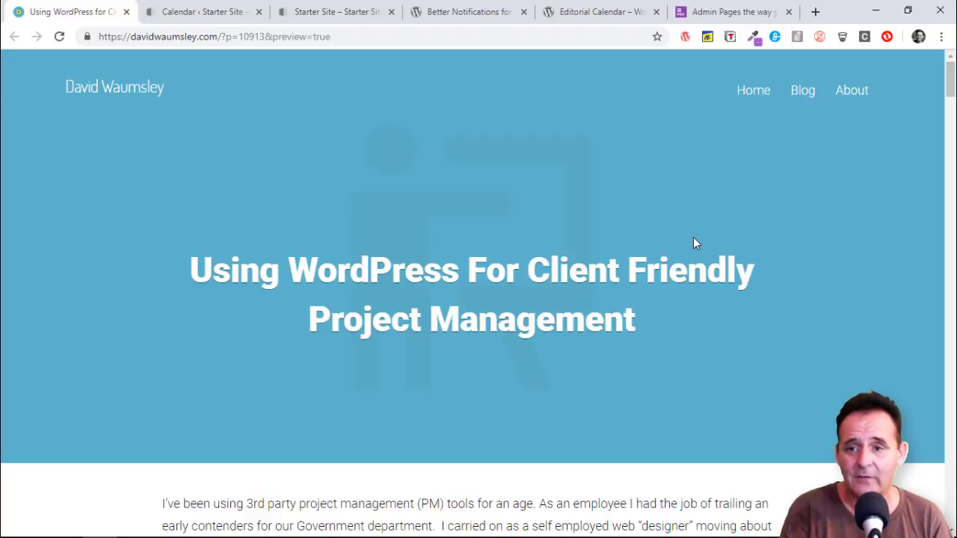
drag(948, 88, 948, 101)
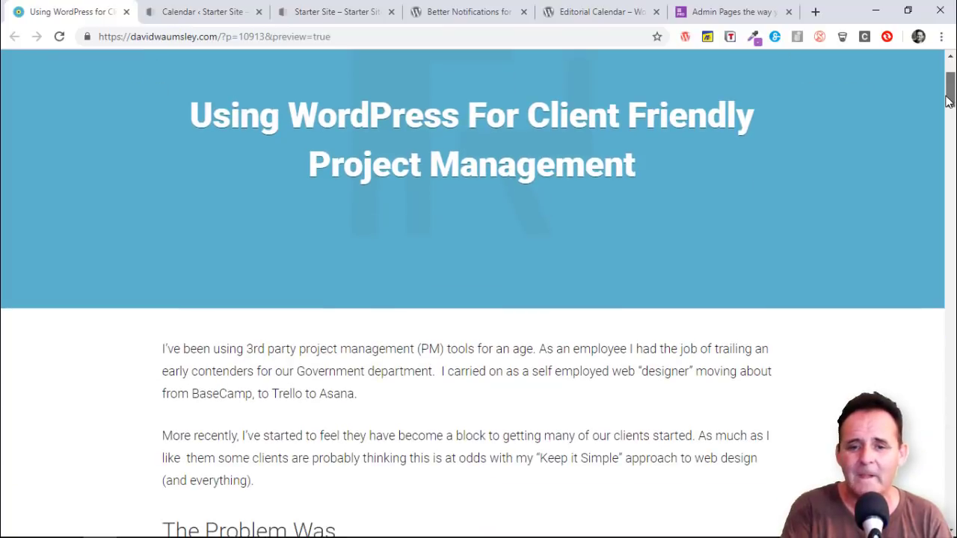
drag(948, 101, 948, 105)
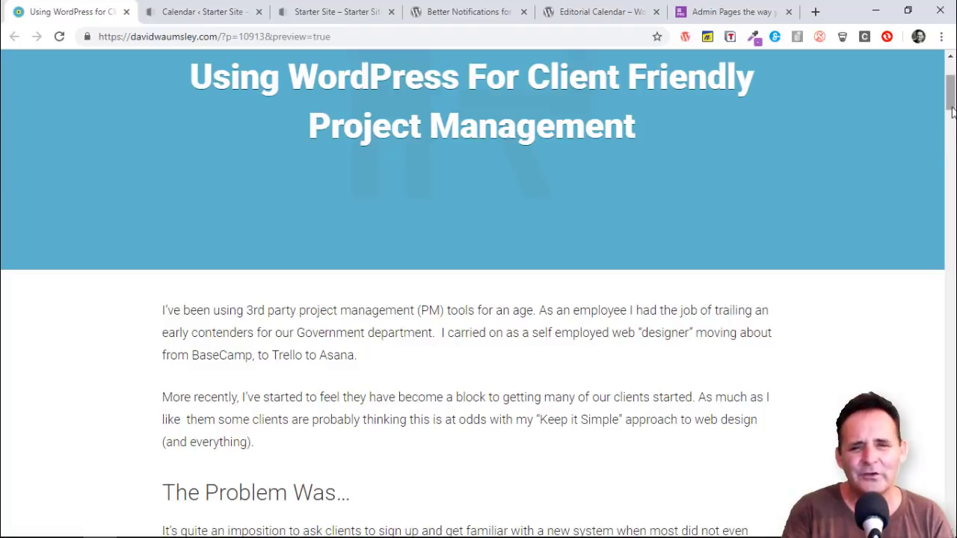
drag(951, 111, 951, 110)
scroll(951, 111, down, 2)
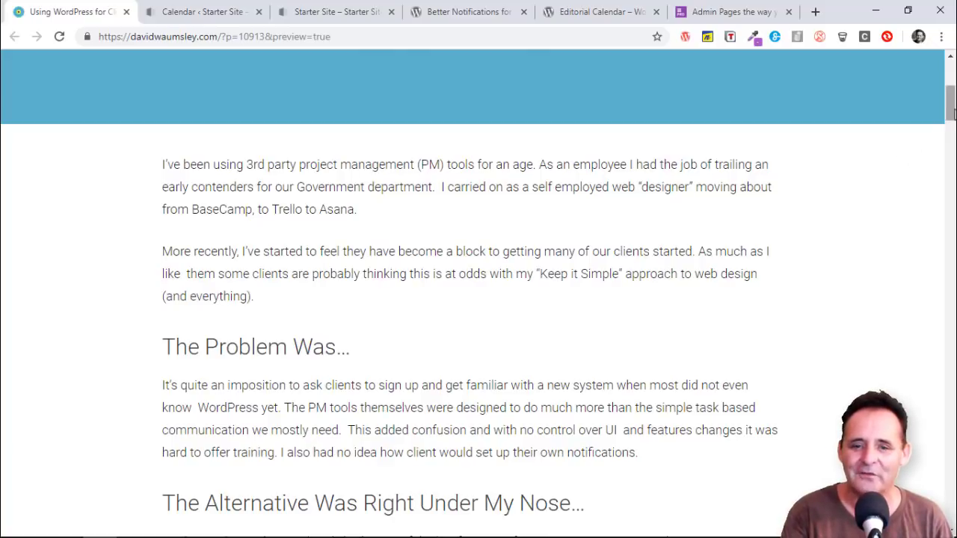
drag(953, 113, 951, 139)
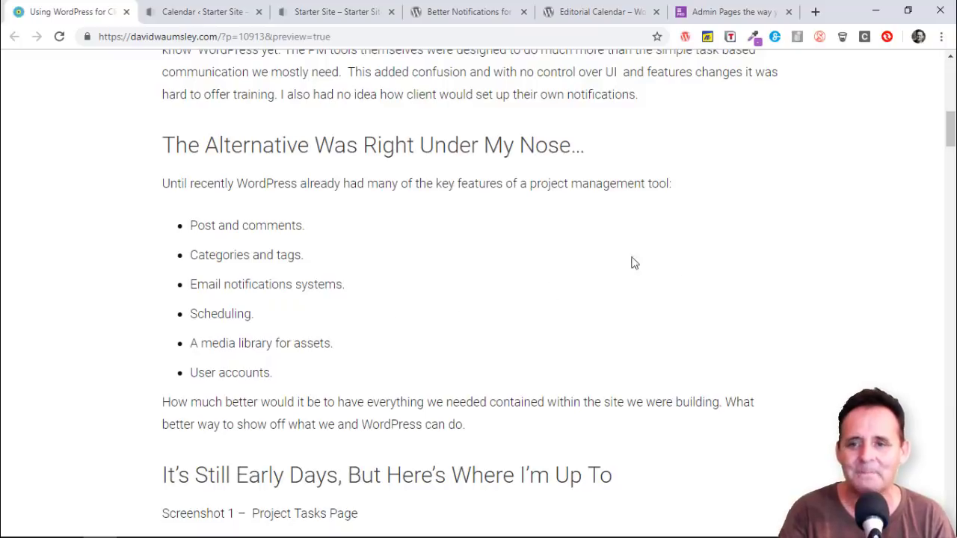
Step: Read the article's Project Tasks screenshot and its My Steps section on the custom post type and the two custom taxonomies
drag(948, 142, 935, 182)
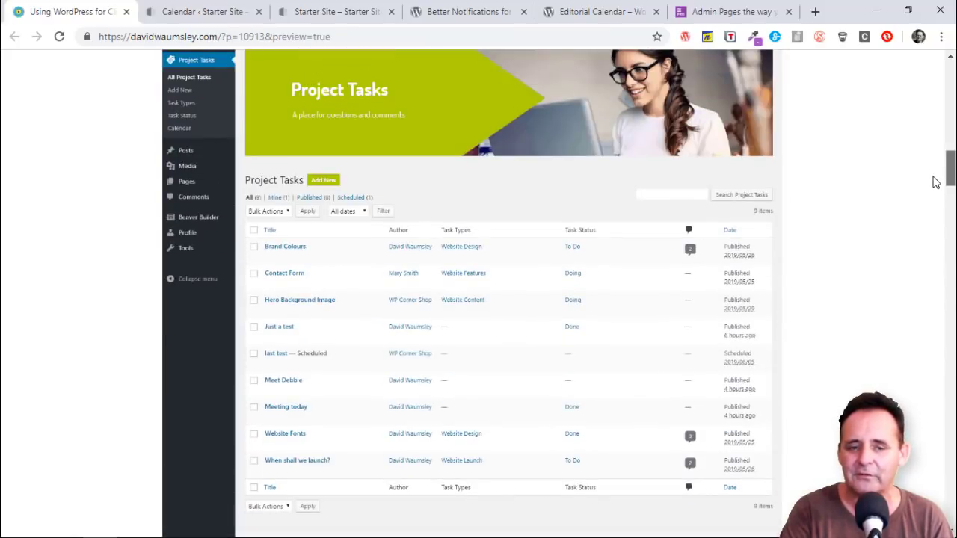
drag(934, 183, 927, 178)
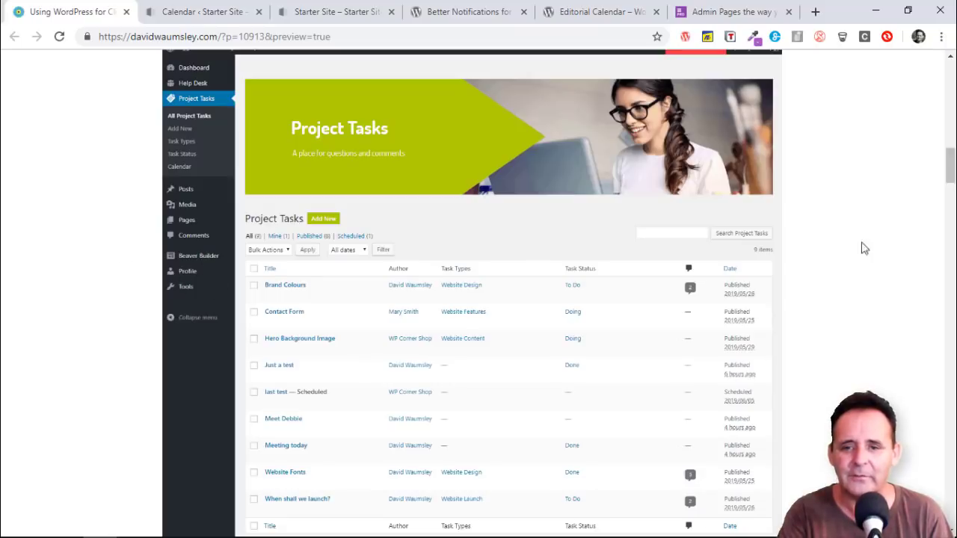
drag(951, 176, 952, 243)
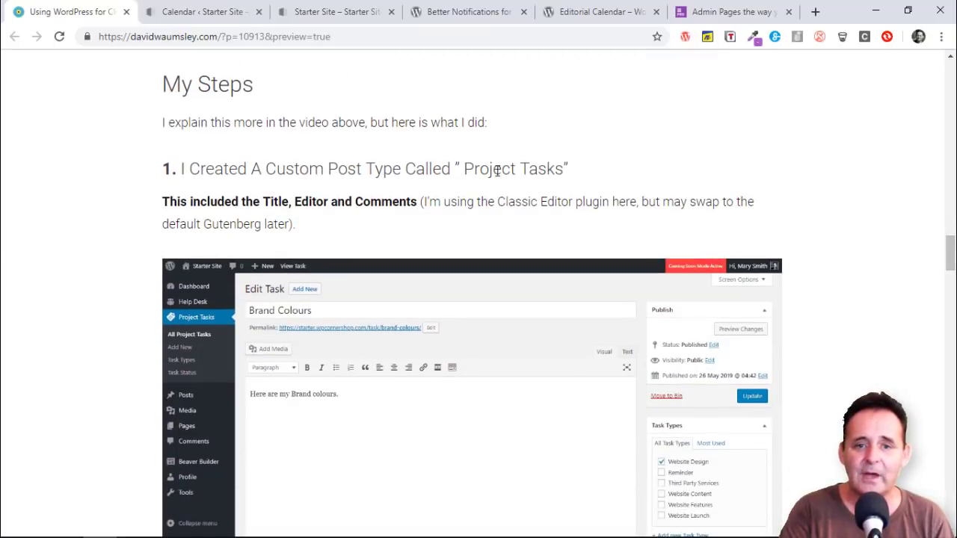
drag(951, 255, 943, 261)
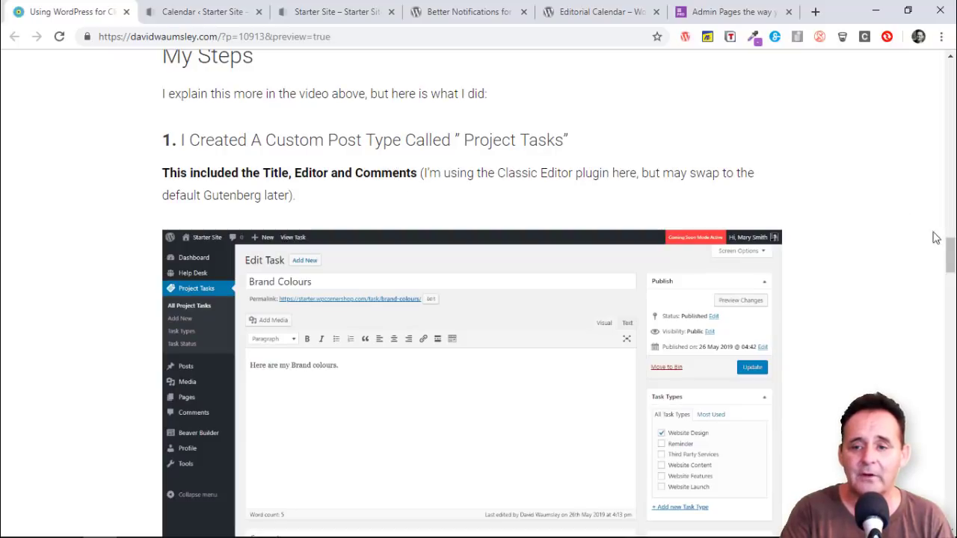
drag(951, 255, 953, 287)
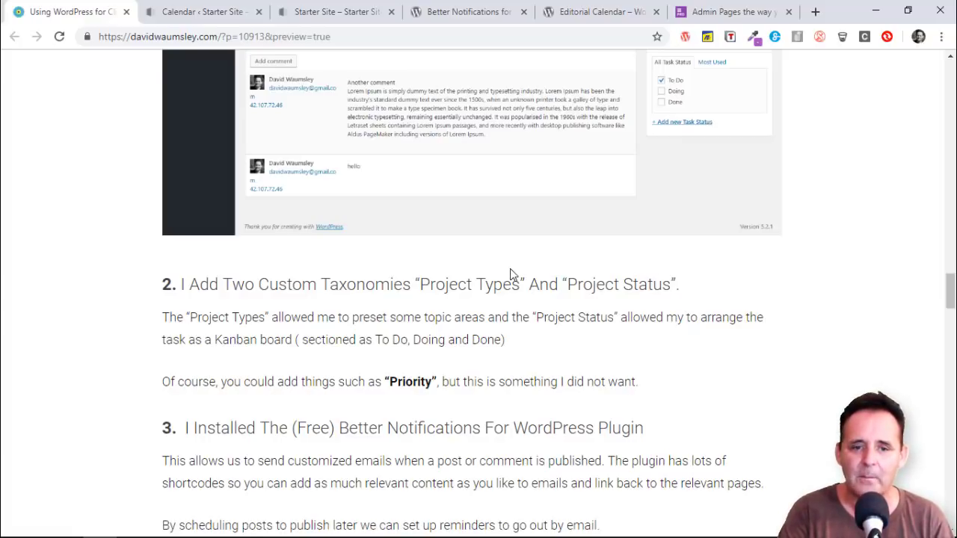
Step: Open the list of all project tasks in the site admin and view the Quick Edit options of the "Are these your fonts" task
click(202, 12)
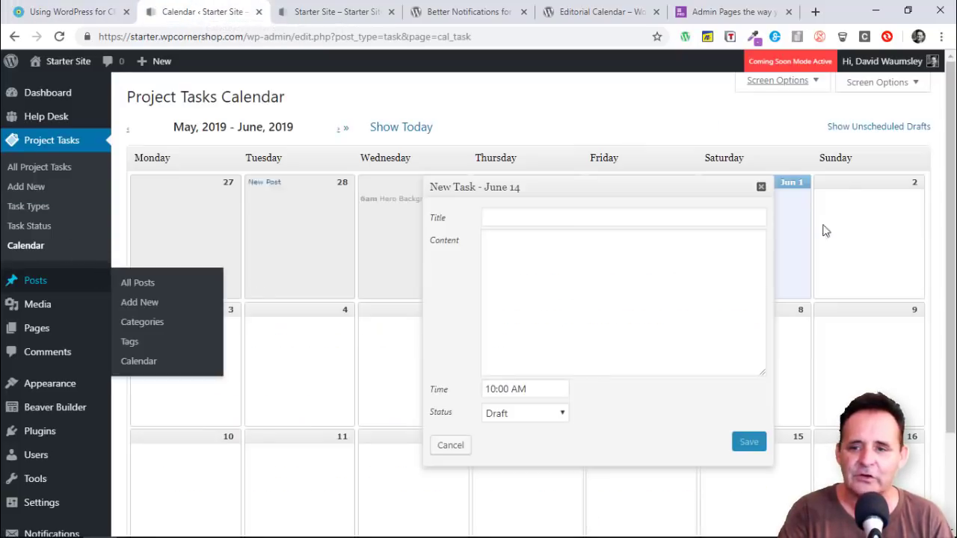
scroll(951, 203, down, 3)
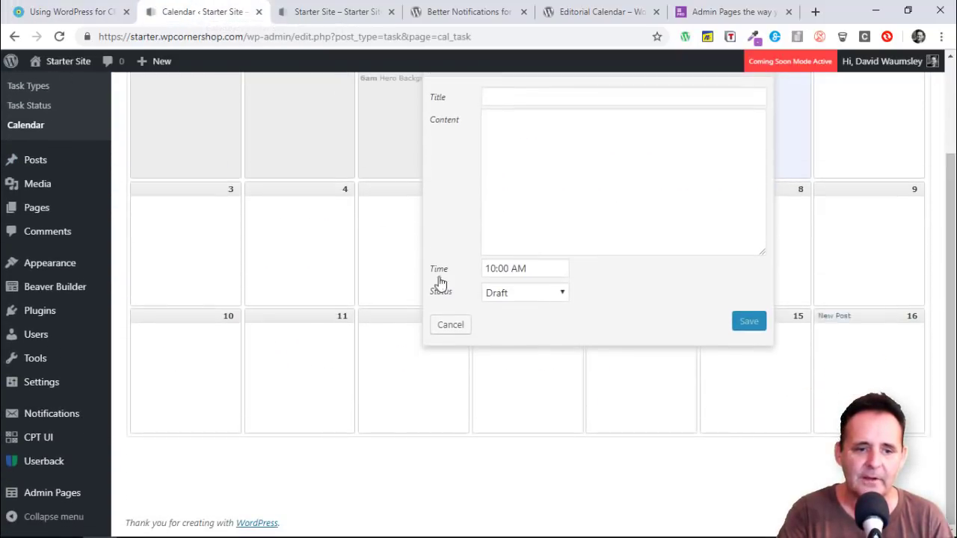
mouse_move(43, 449)
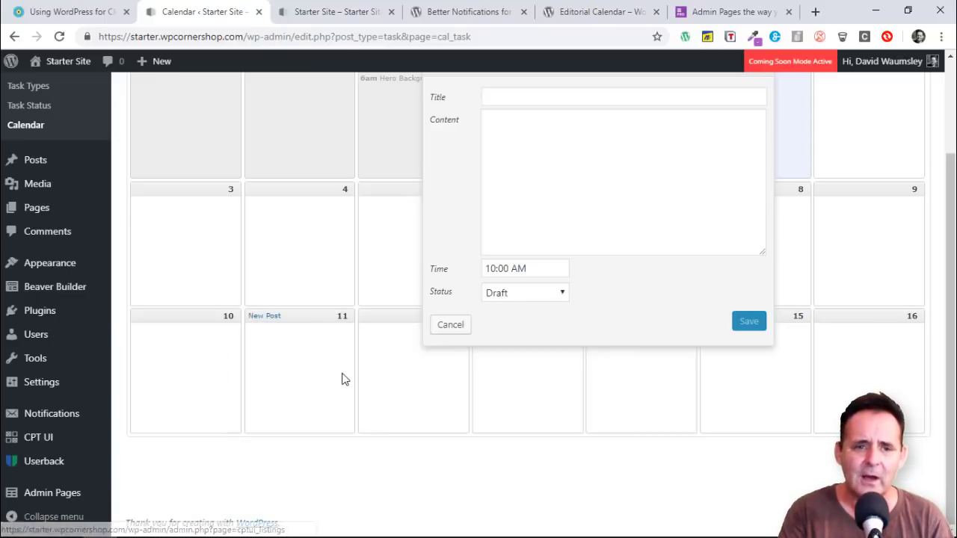
scroll(432, 468, up, 2)
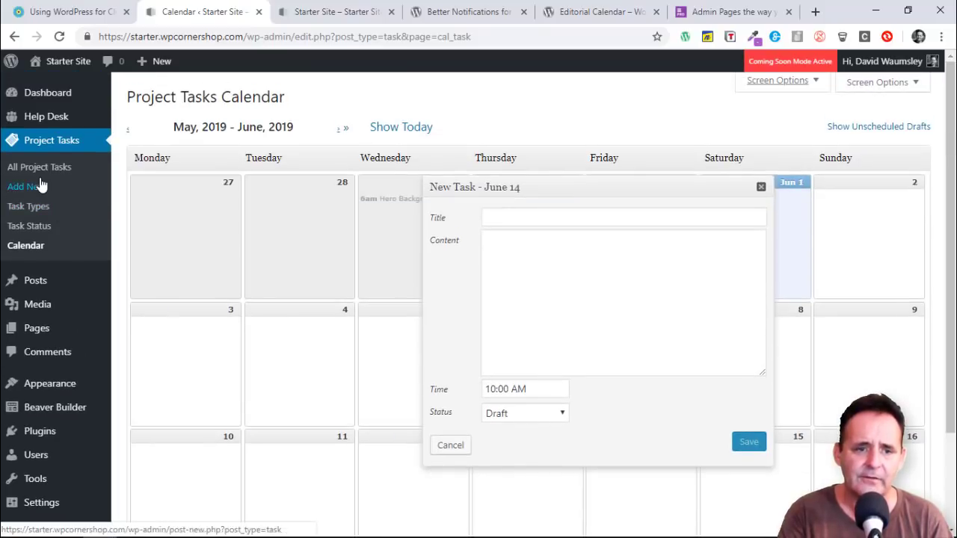
click(38, 169)
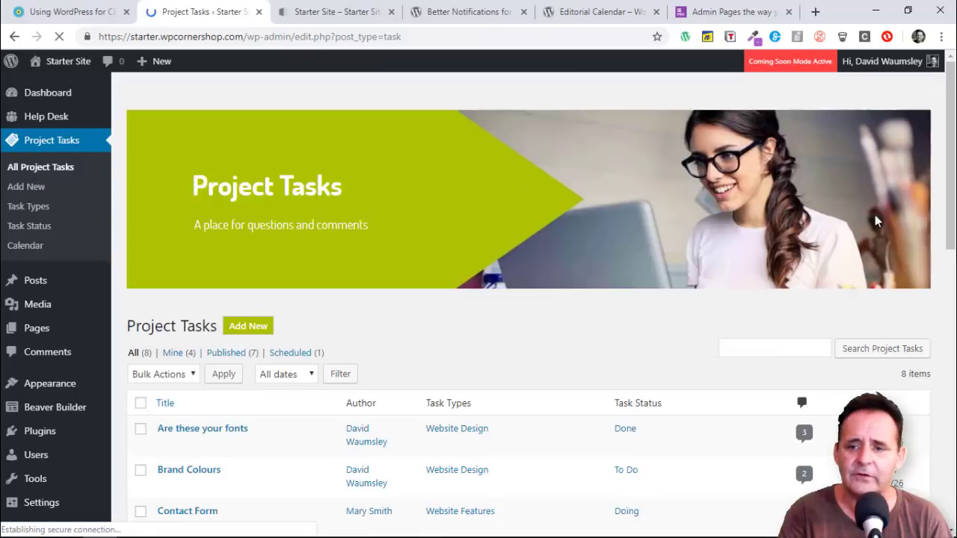
drag(950, 203, 937, 281)
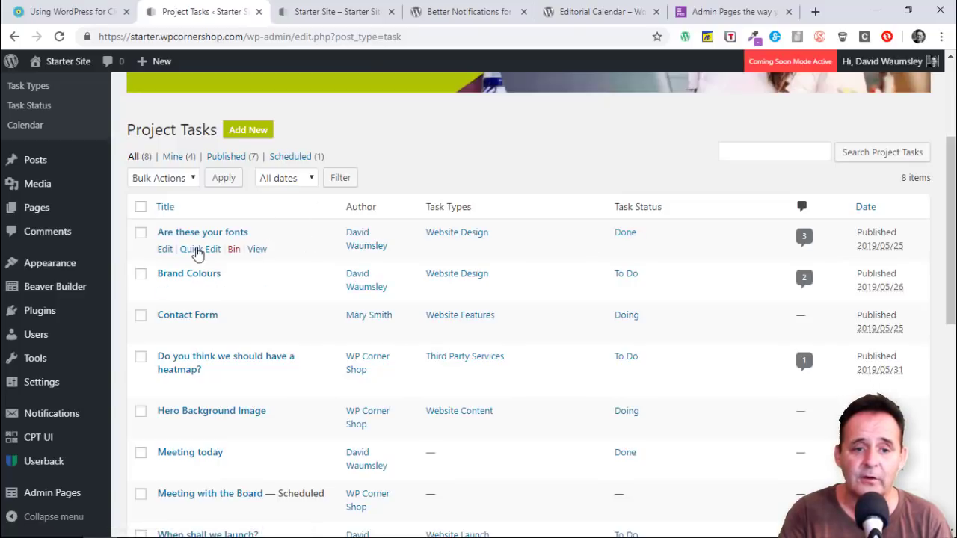
click(196, 252)
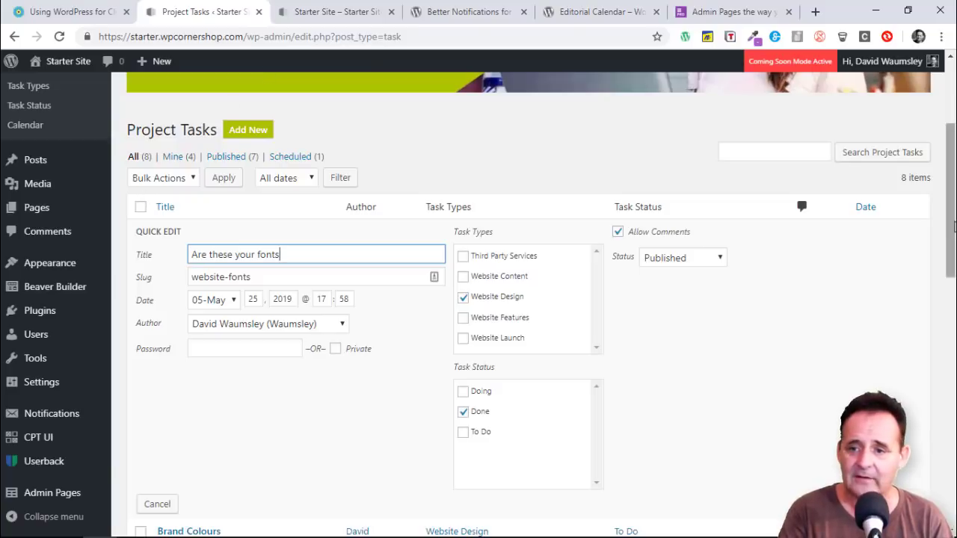
drag(948, 246, 946, 307)
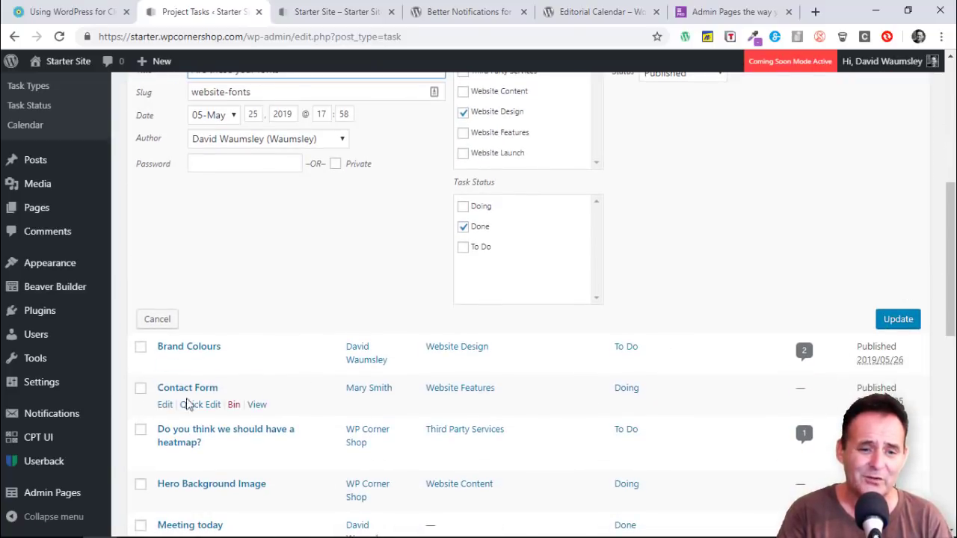
Step: View the site's list of all notifications and the Better Notifications for WordPress plugin description on WordPress.org
mouse_move(60, 419)
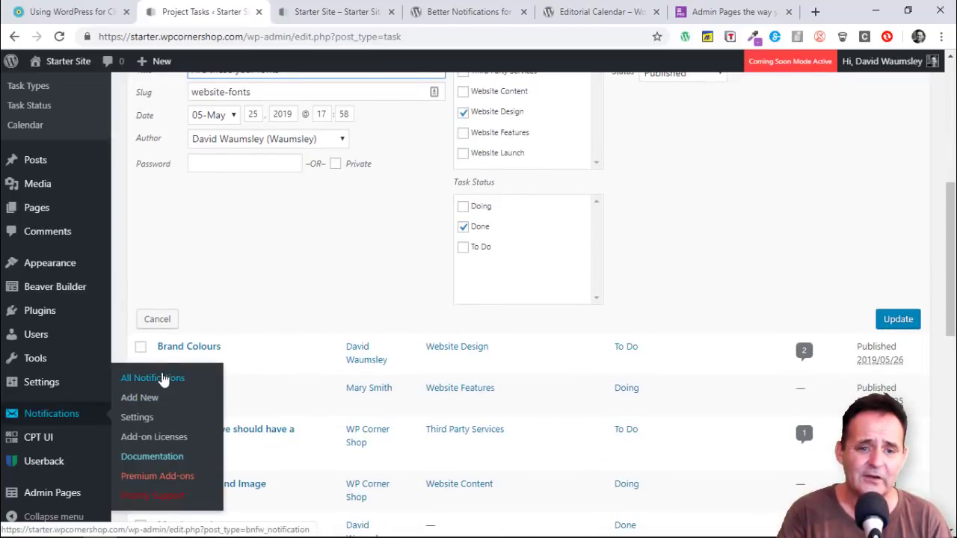
click(162, 378)
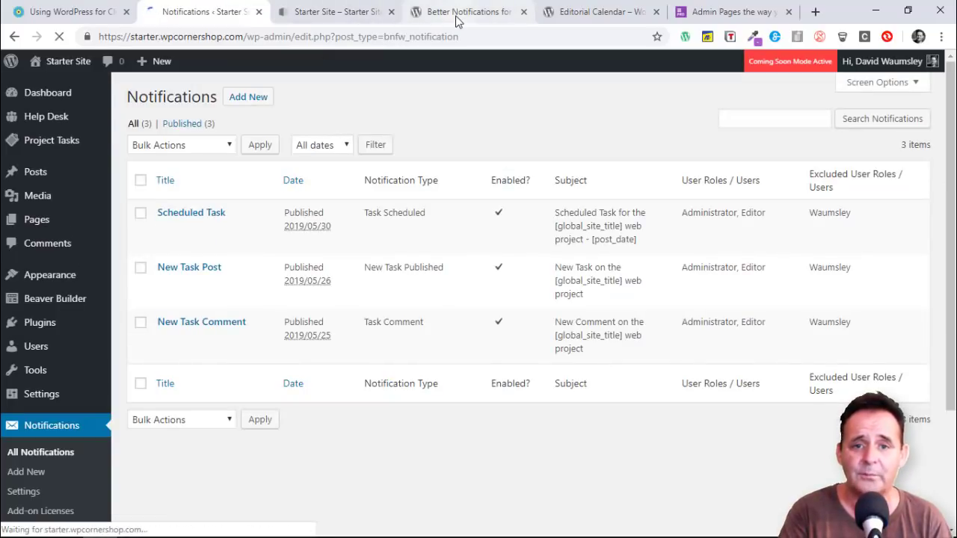
click(456, 14)
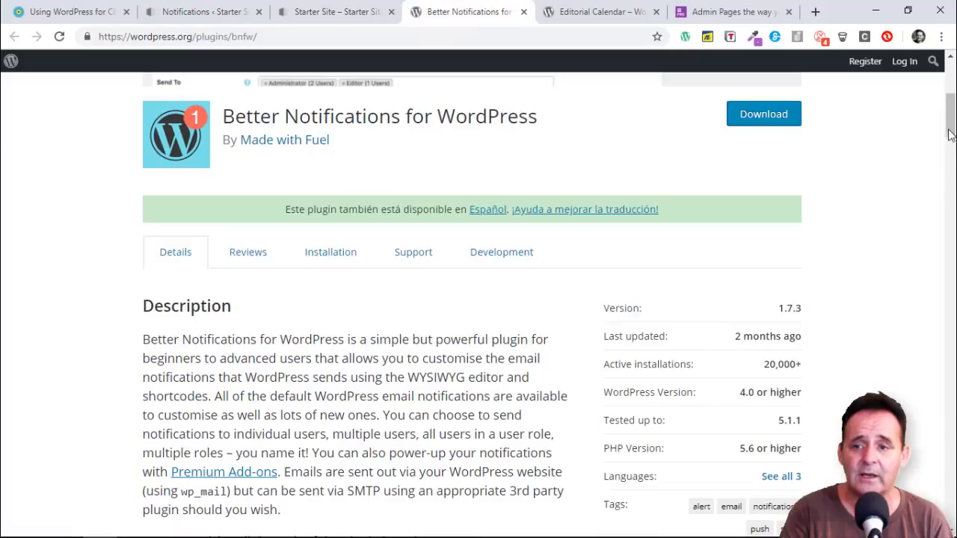
mouse_move(951, 133)
mouse_down()
mouse_move(951, 308)
mouse_move(946, 141)
mouse_up()
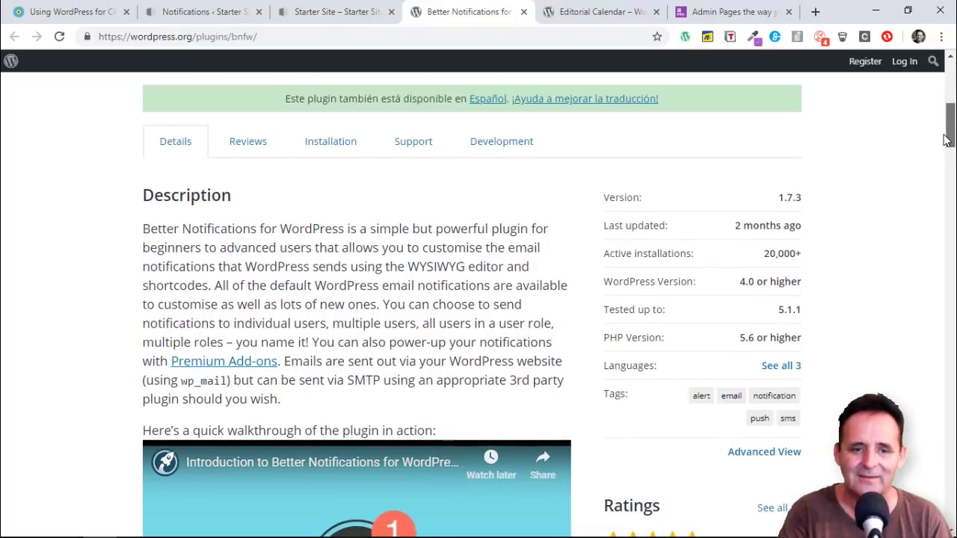
Step: Open the Scheduled Task notification and examine its recipients, subject shortcodes, and the logo and greeting in its message body
click(204, 9)
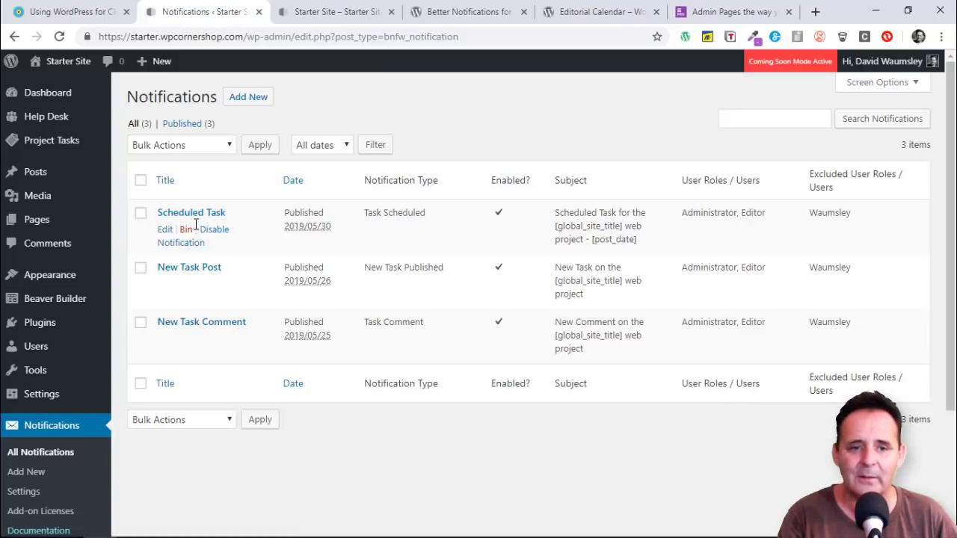
click(193, 213)
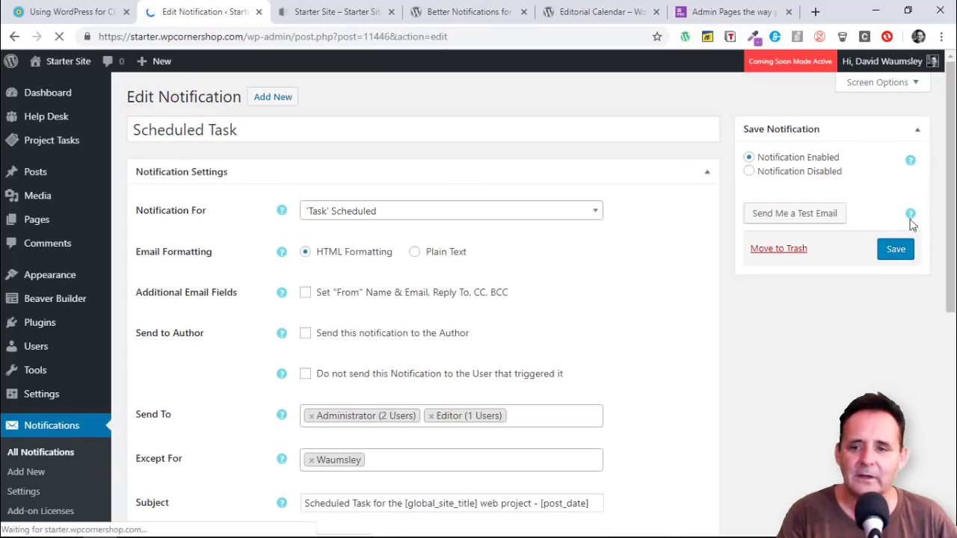
scroll(408, 247, down, 3)
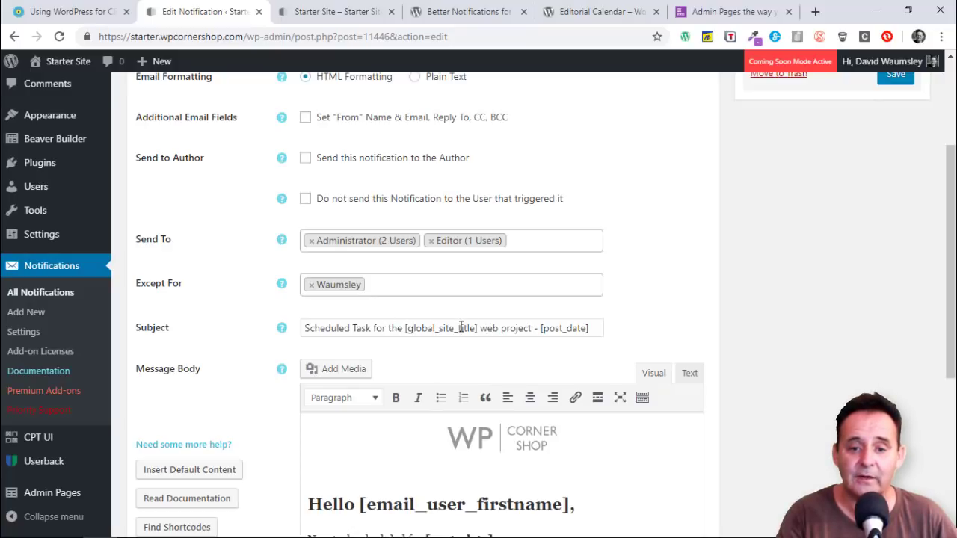
drag(435, 330, 440, 330)
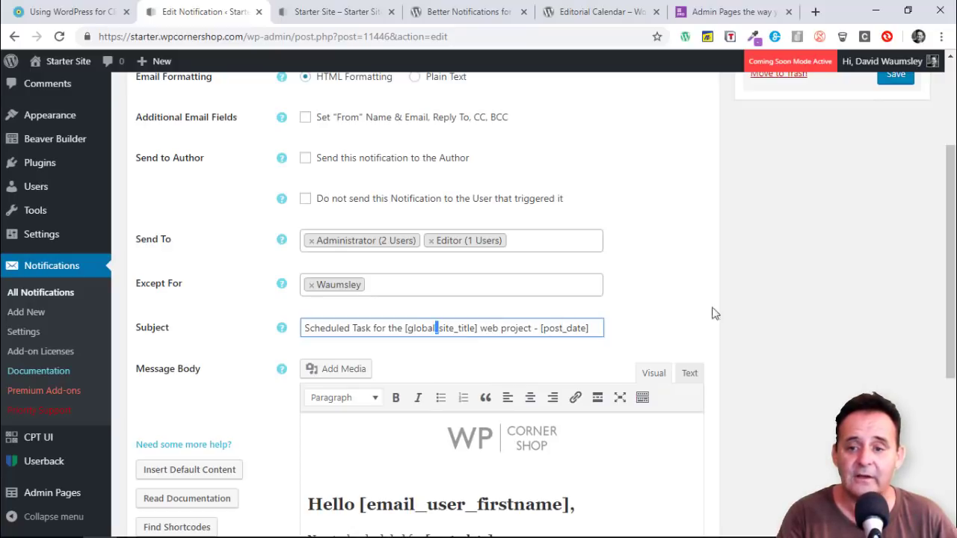
scroll(632, 248, down, 1)
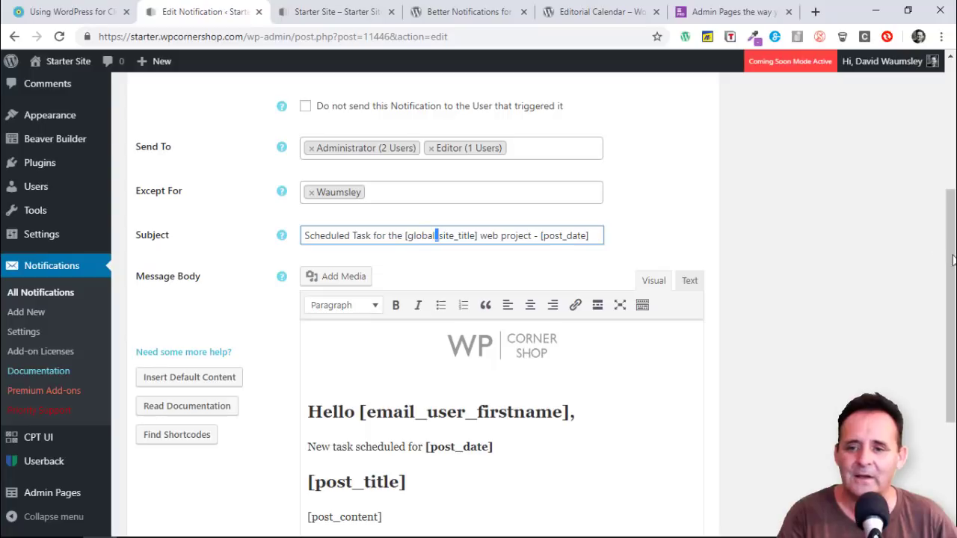
drag(951, 263, 946, 314)
click(471, 254)
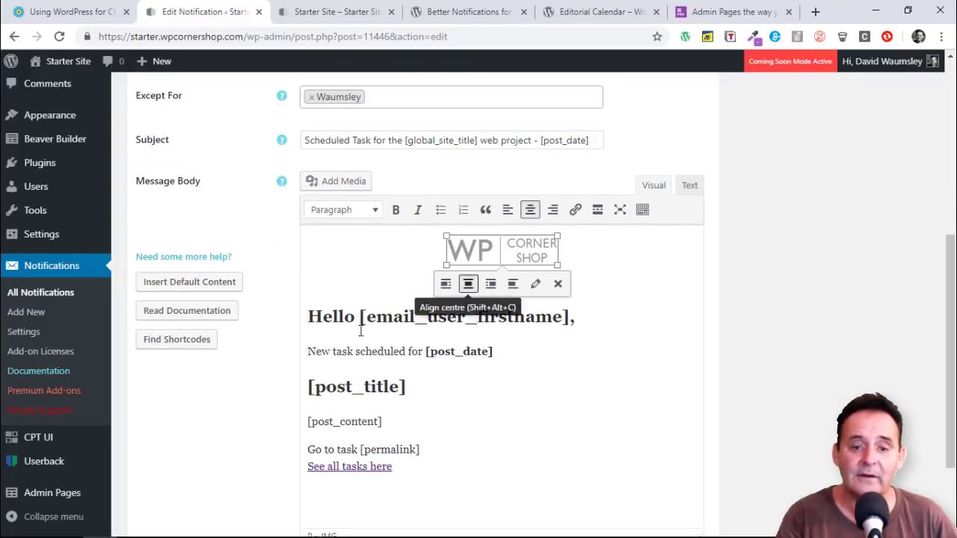
click(359, 317)
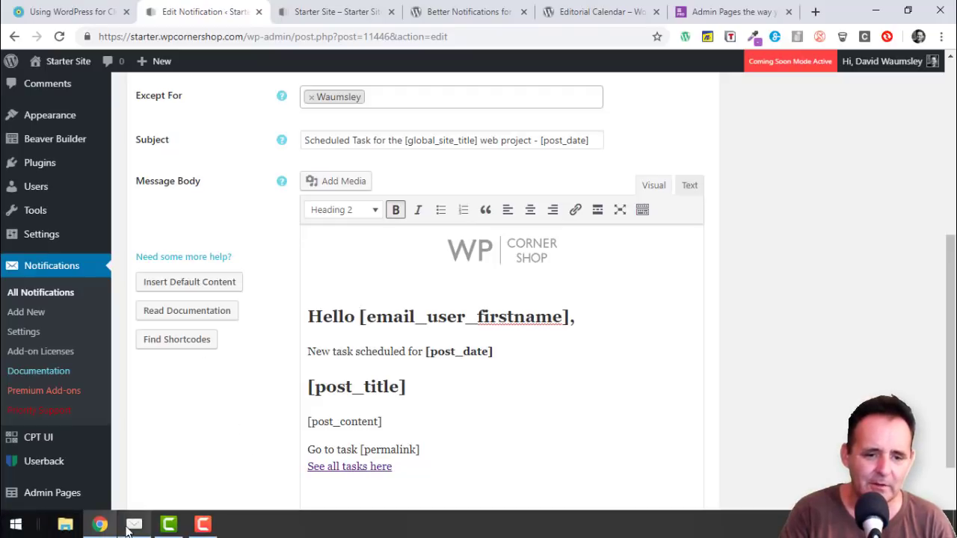
Step: Switch to Mailbird and read the scheduled task, new task and new comment notification emails from WP Corner Shop
click(133, 524)
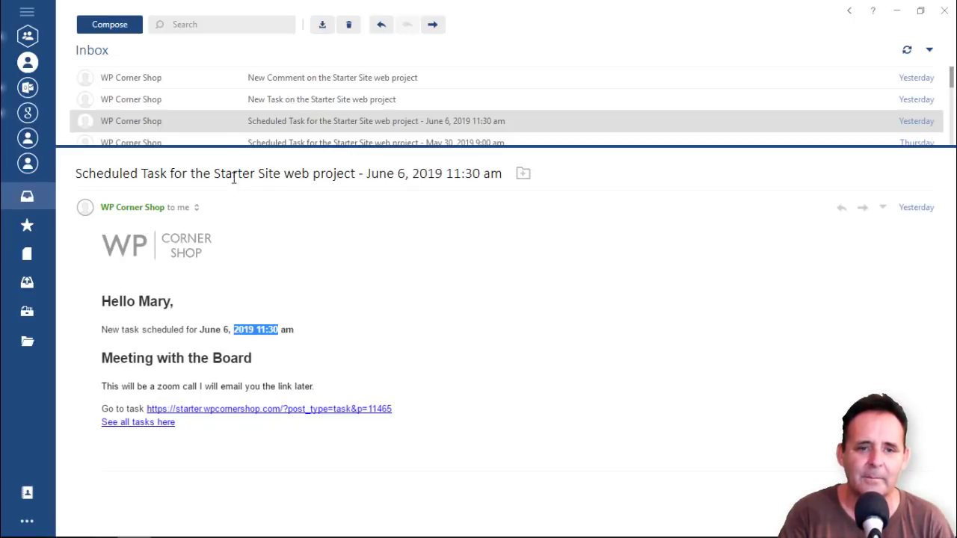
click(362, 105)
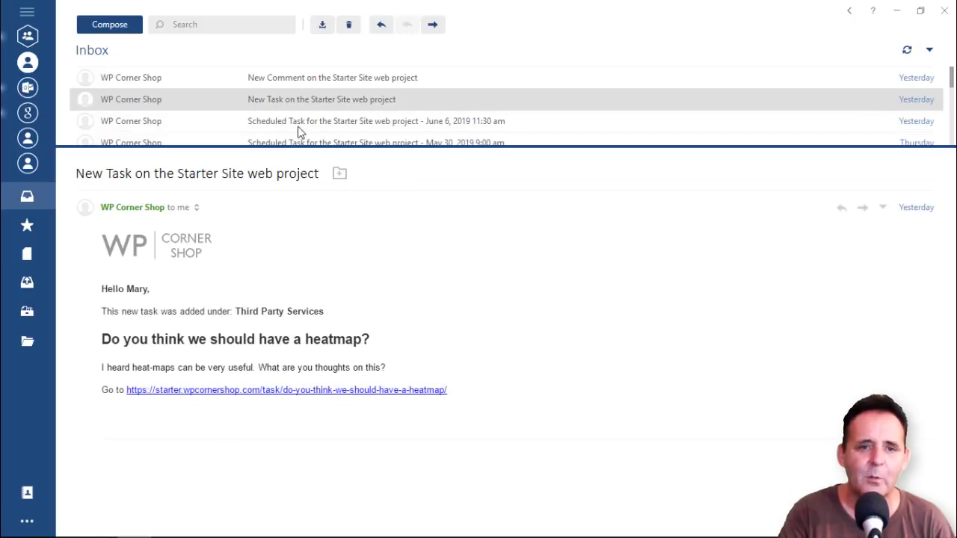
click(288, 77)
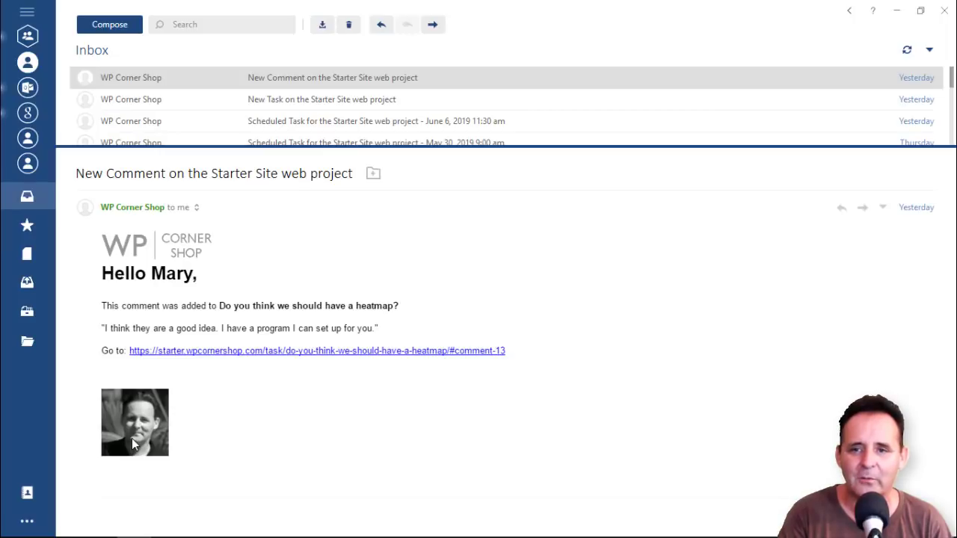
mouse_move(142, 535)
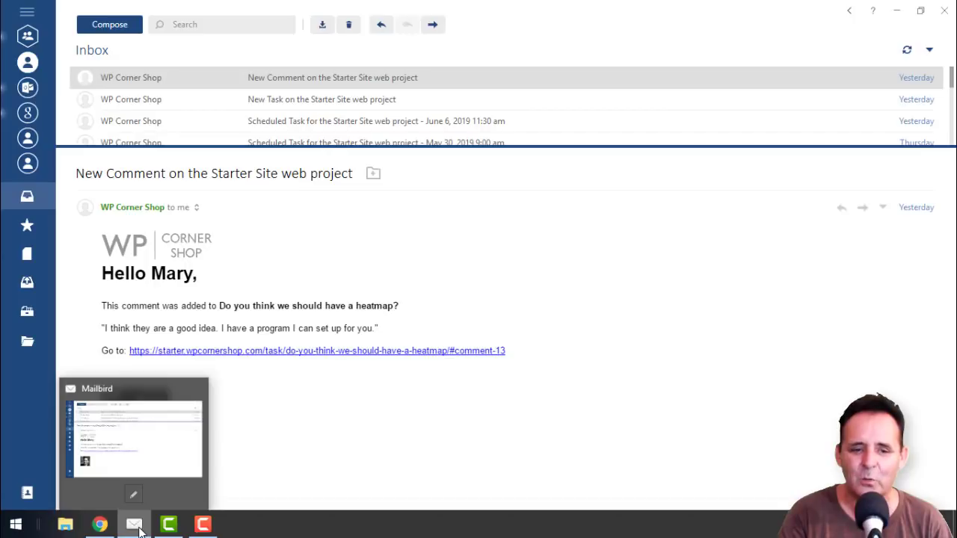
click(109, 527)
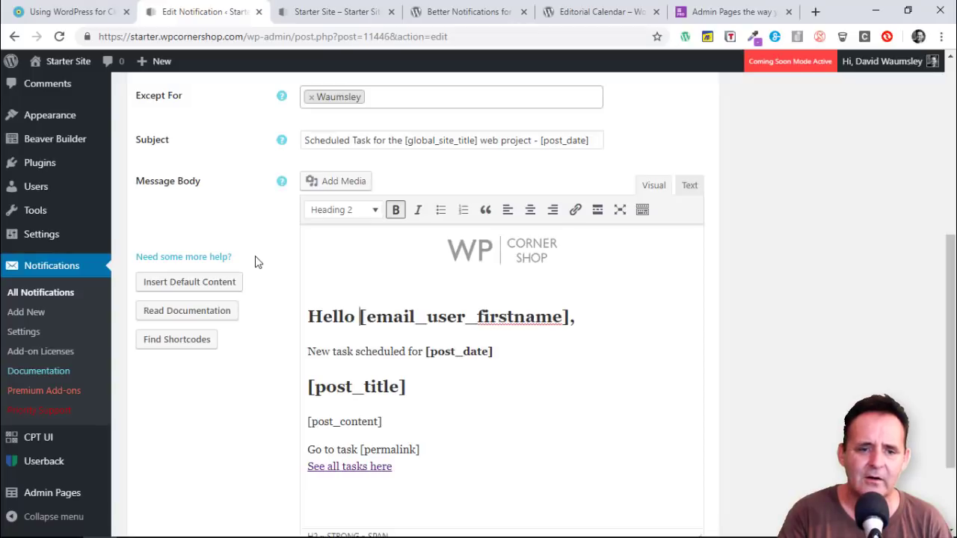
Step: Read the article's steps 4 and 5 on the Kanban board and Editorial Calendar, highlighting the snippet that suppresses the calendar
click(78, 14)
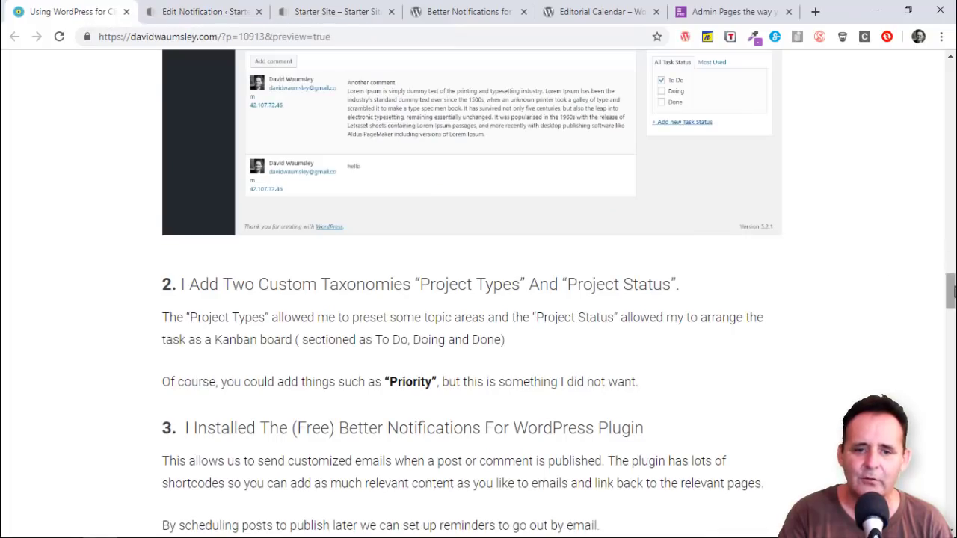
drag(950, 291, 951, 343)
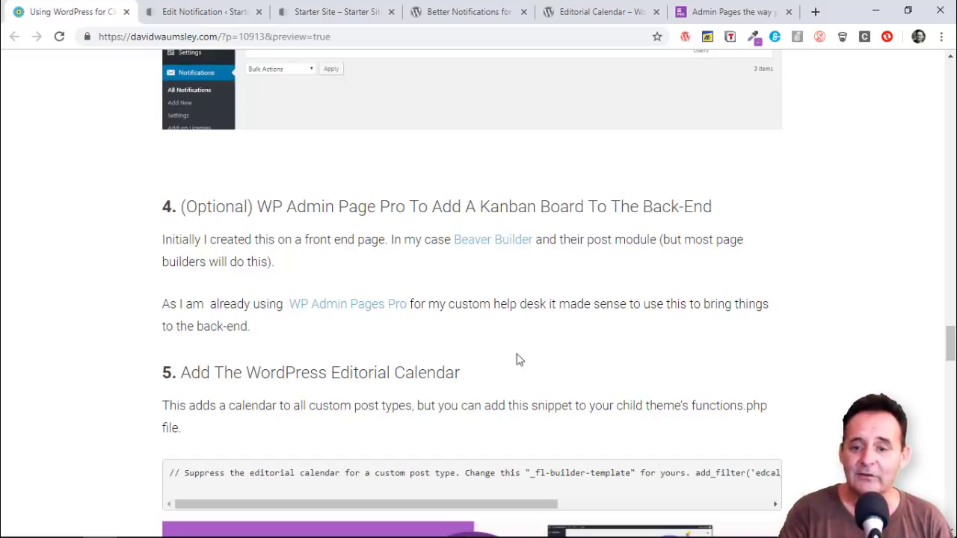
scroll(949, 348, down, 2)
scroll(951, 361, down, 2)
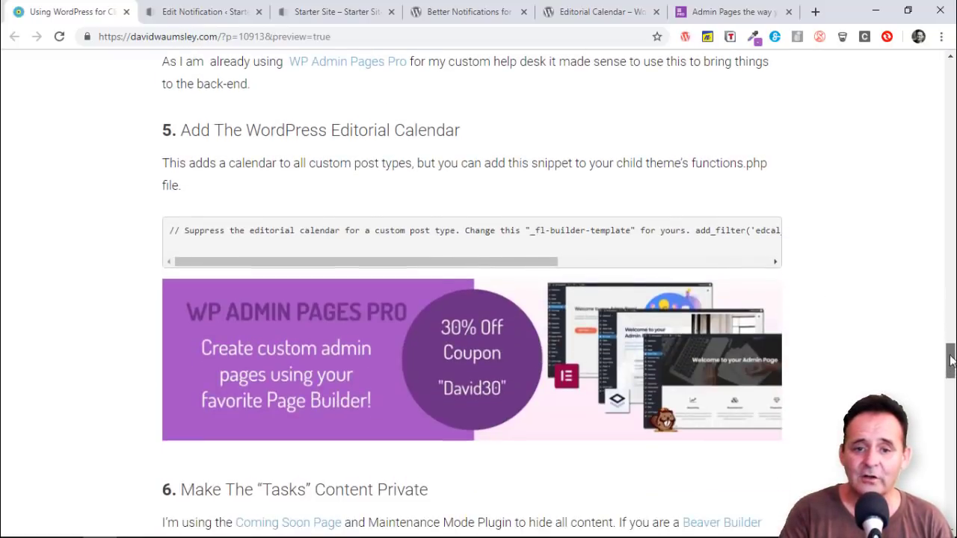
scroll(951, 360, up, 1)
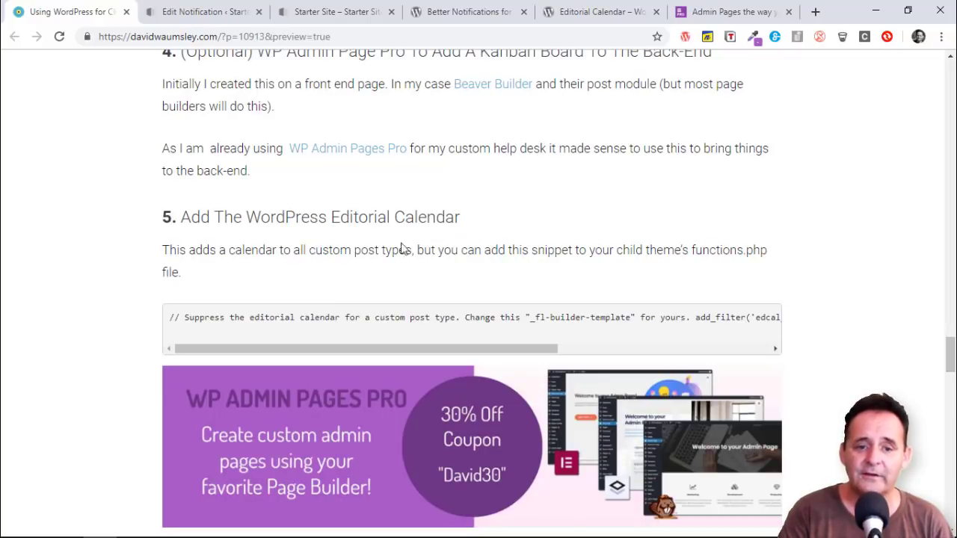
drag(184, 317, 761, 317)
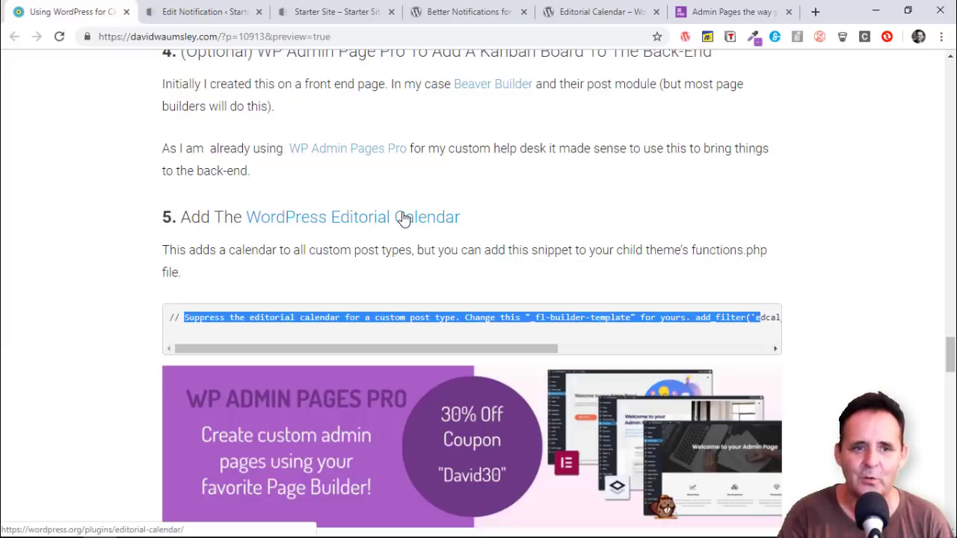
Step: Return to the site's admin area and check the Calendar entries offered under Posts and Project Tasks
click(237, 11)
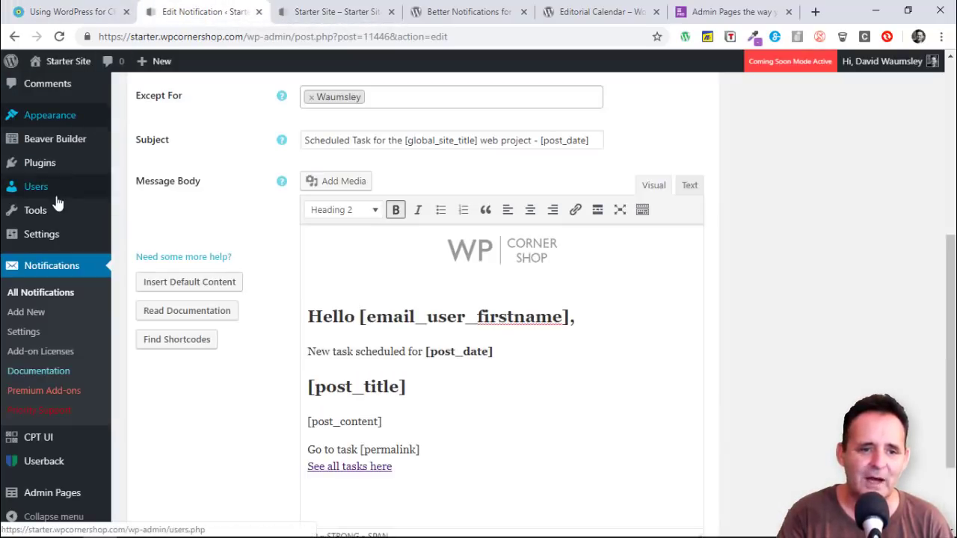
scroll(98, 176, up, 5)
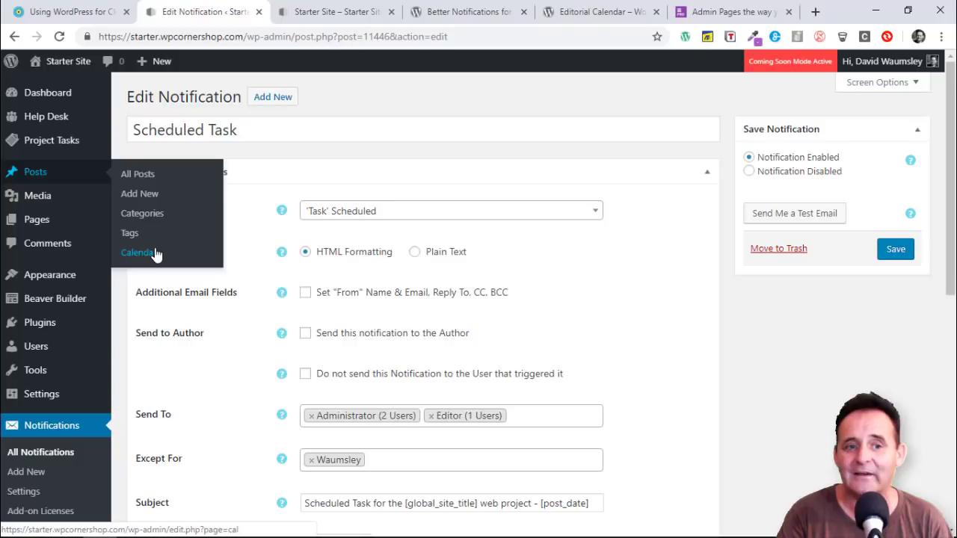
mouse_move(60, 154)
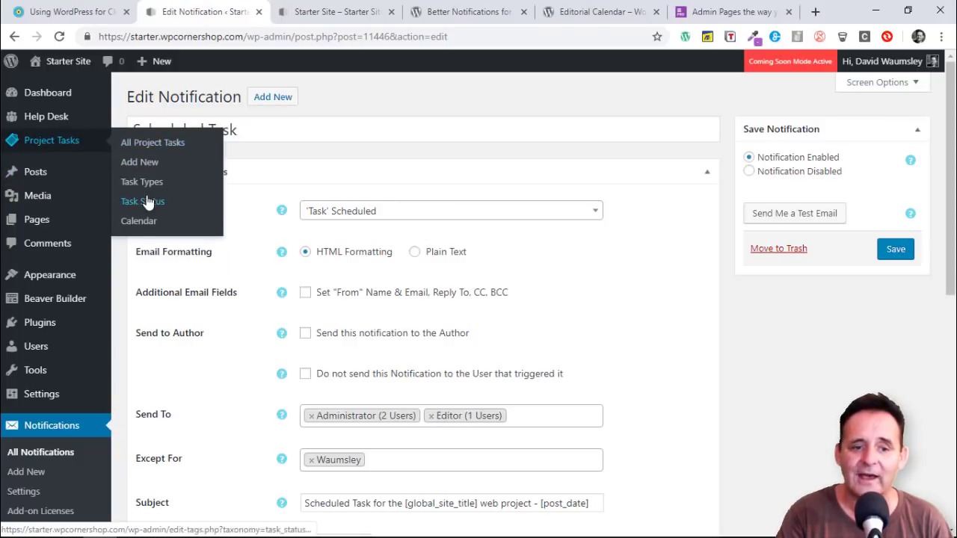
mouse_move(53, 303)
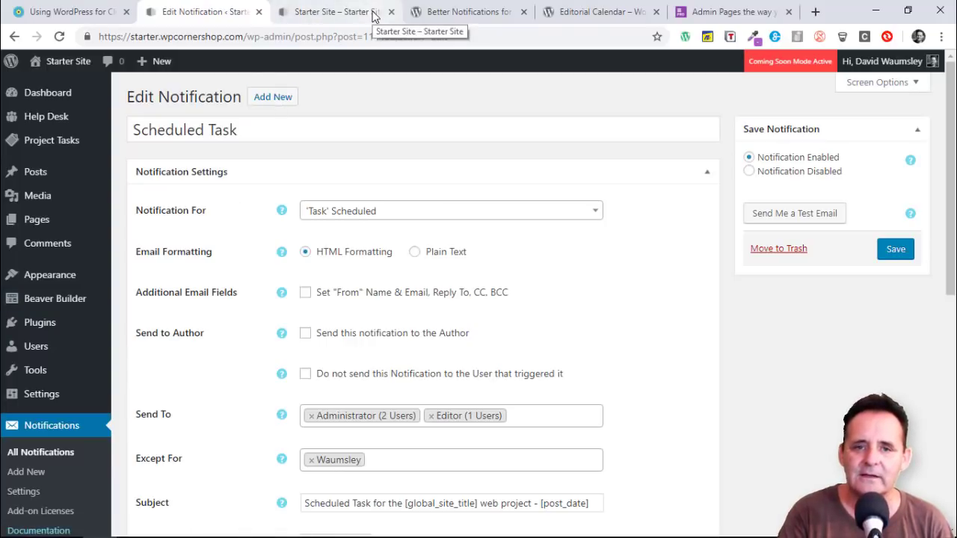
Step: Go back to the article and highlight the "fl-builder-template" post type name in the calendar suppression snippet
click(103, 15)
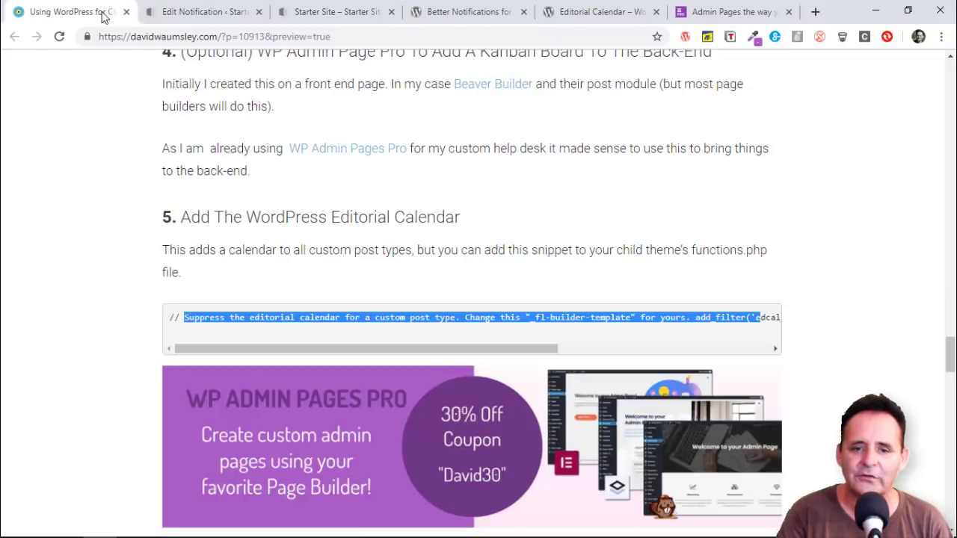
click(706, 320)
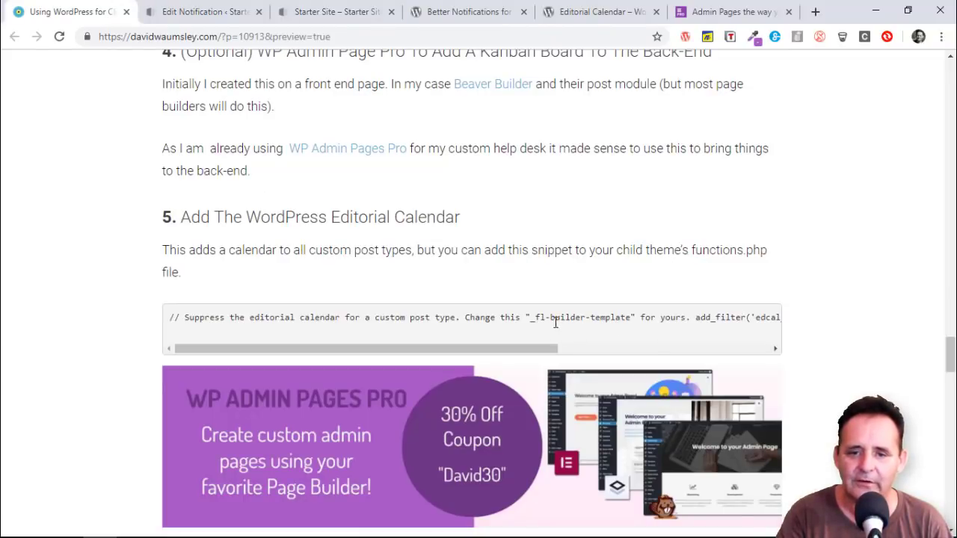
drag(535, 317, 632, 317)
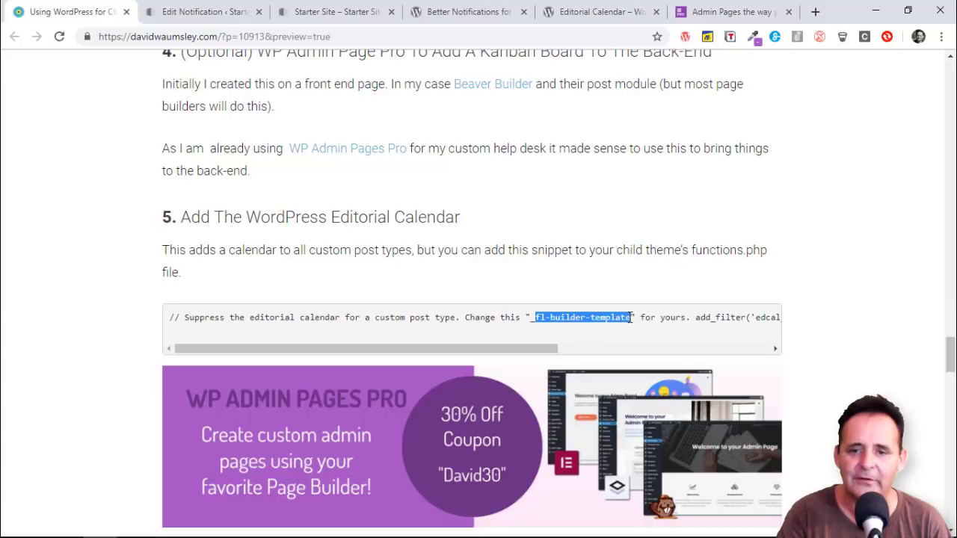
click(561, 315)
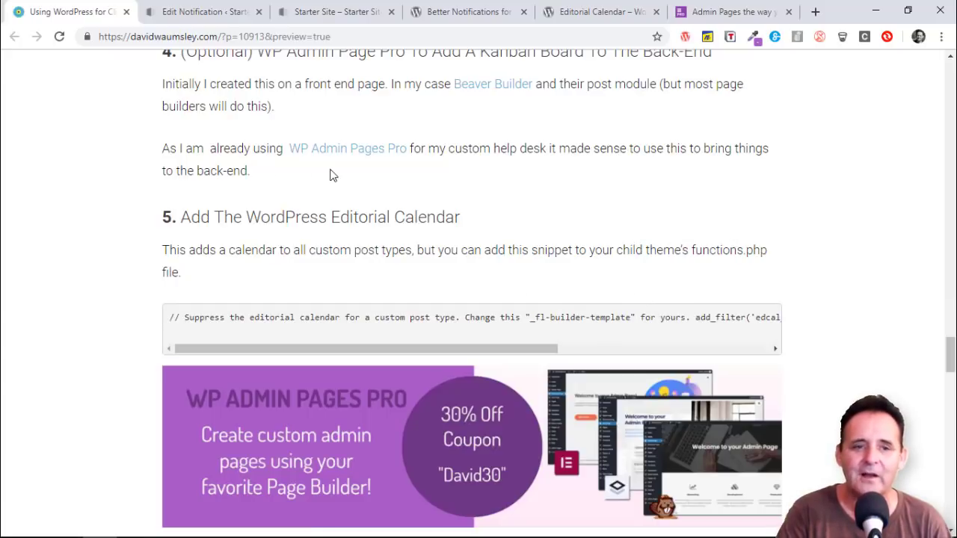
Step: Open the Project Tasks calendar in the site's admin area and look over the scheduled tasks
click(180, 15)
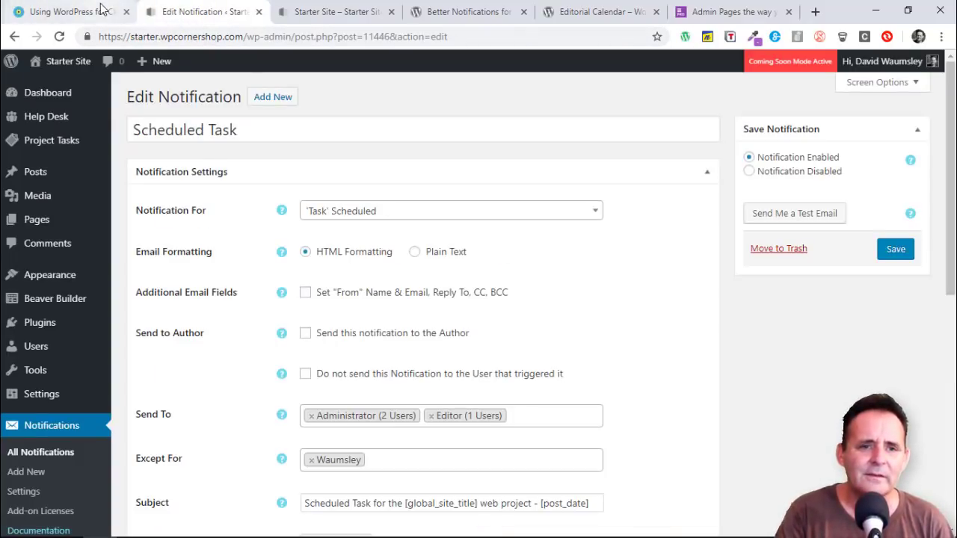
mouse_move(62, 299)
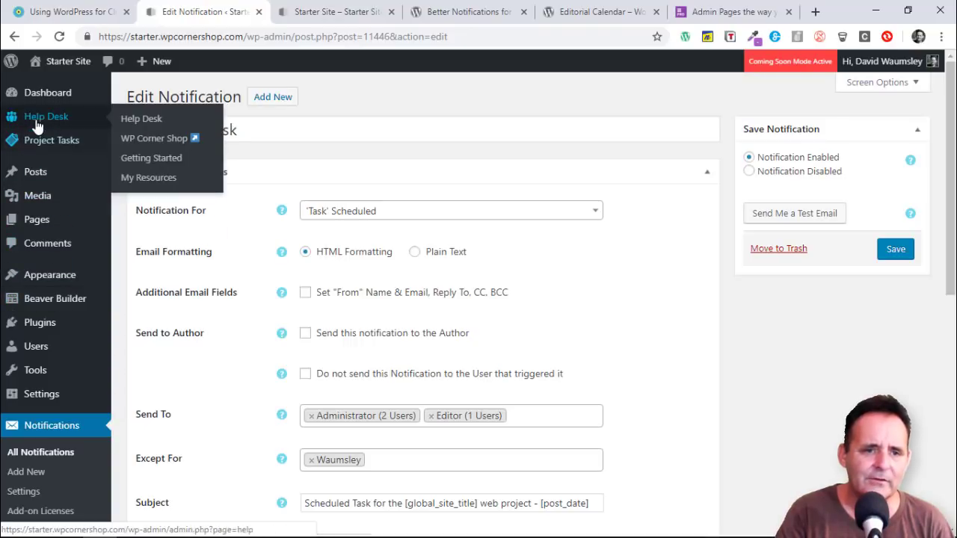
mouse_move(45, 140)
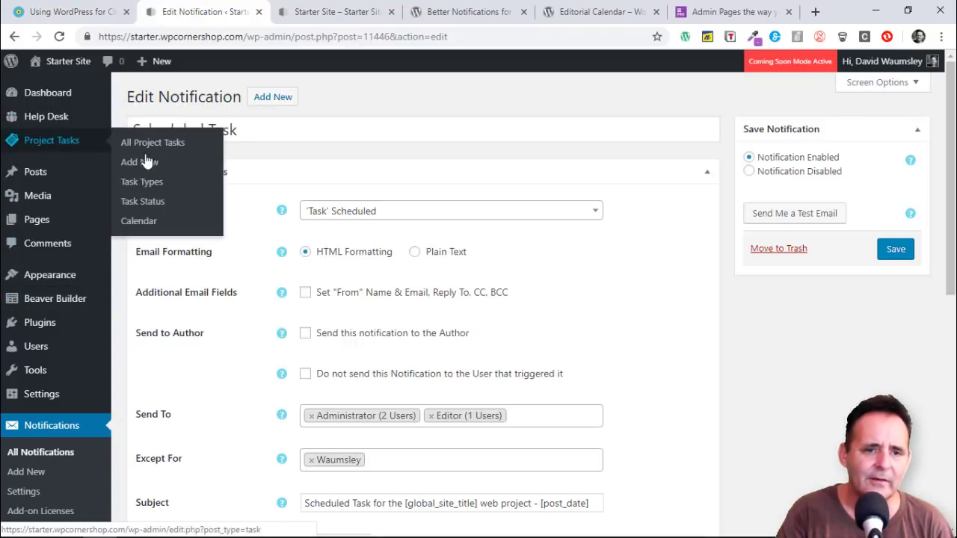
click(142, 221)
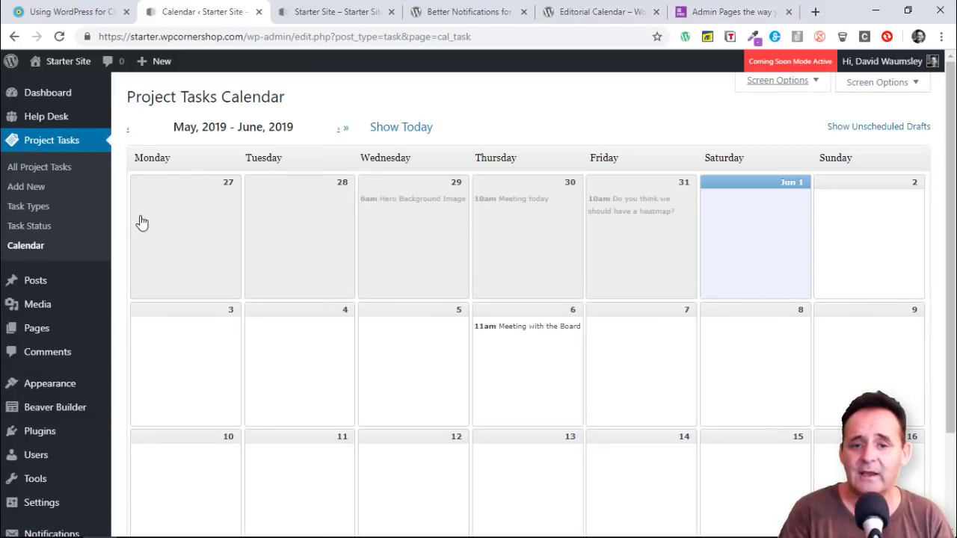
mouse_move(419, 207)
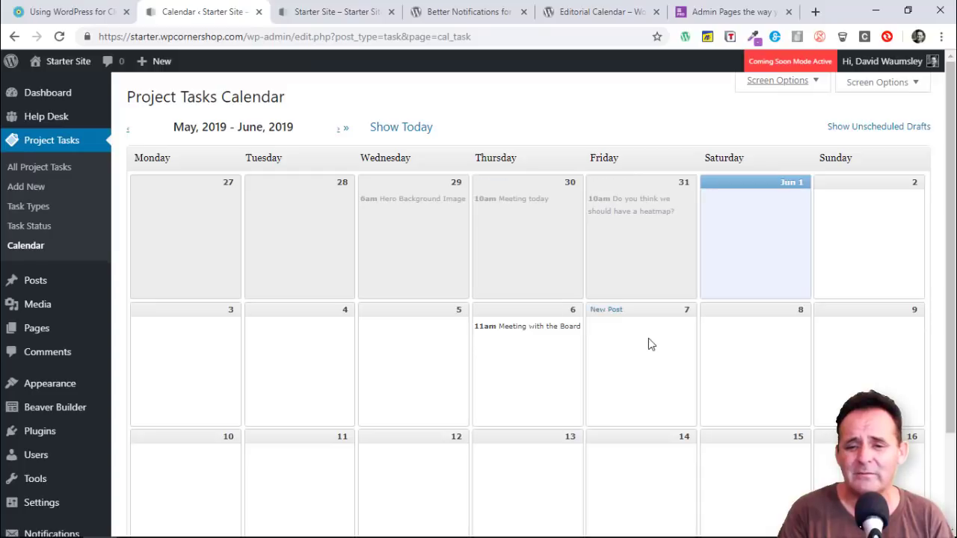
Step: Open a new task form for June 7, view its status options, and close it without saving
click(602, 313)
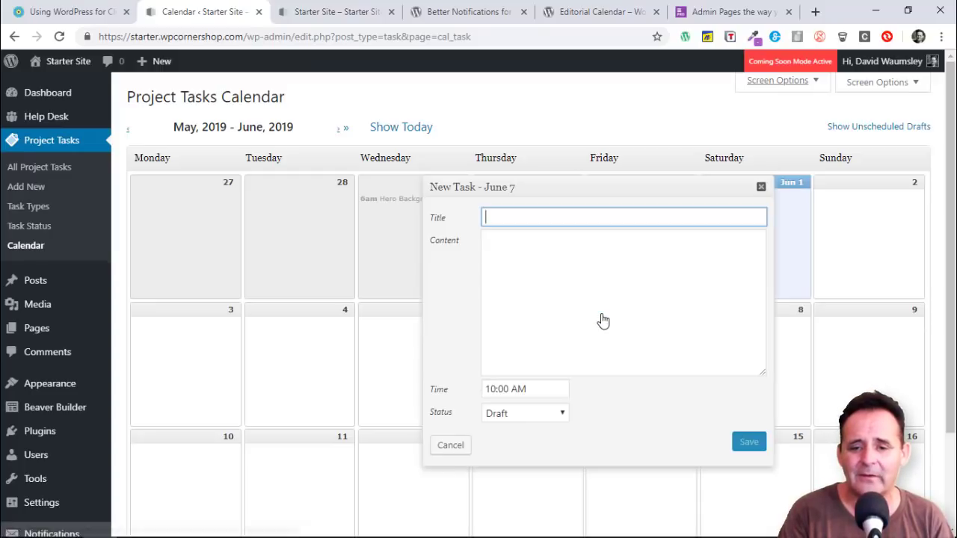
click(546, 419)
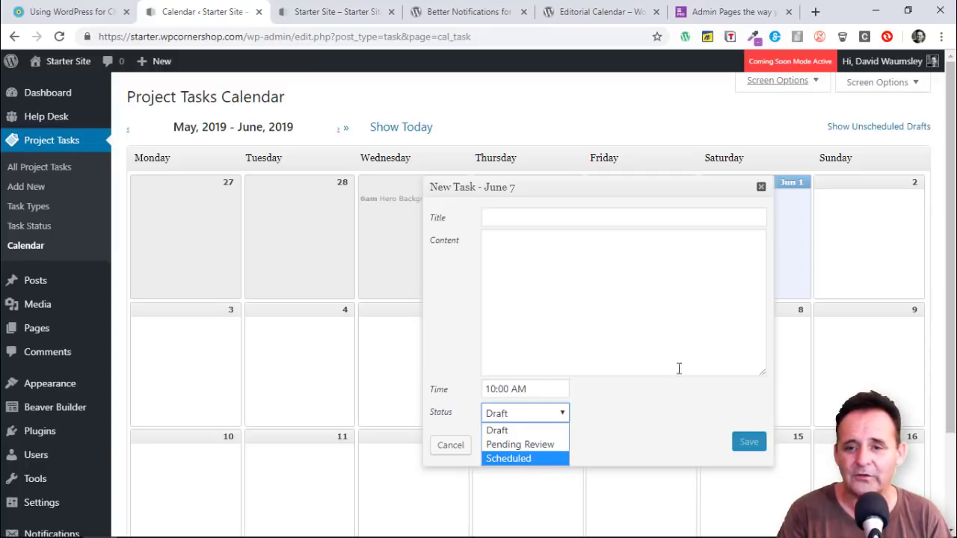
click(761, 187)
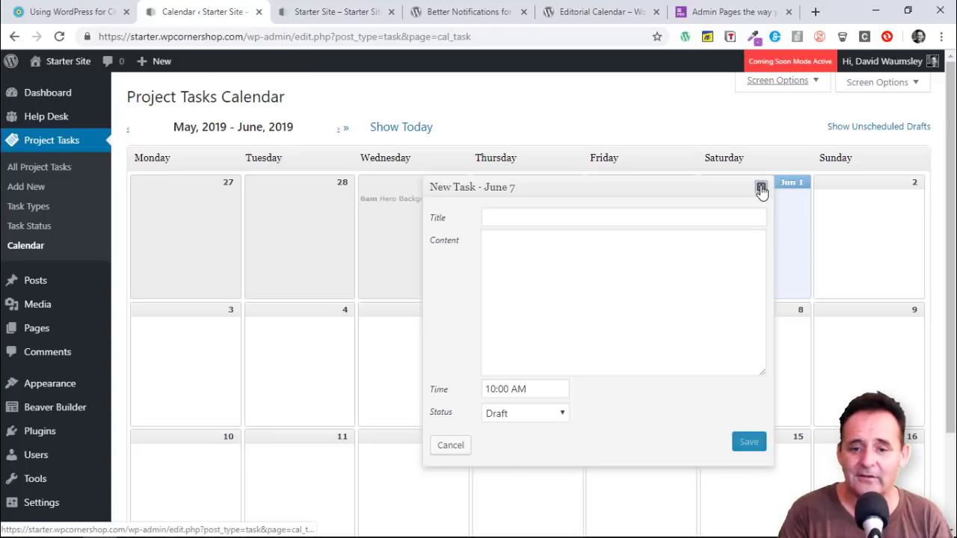
click(761, 188)
mouse_move(519, 326)
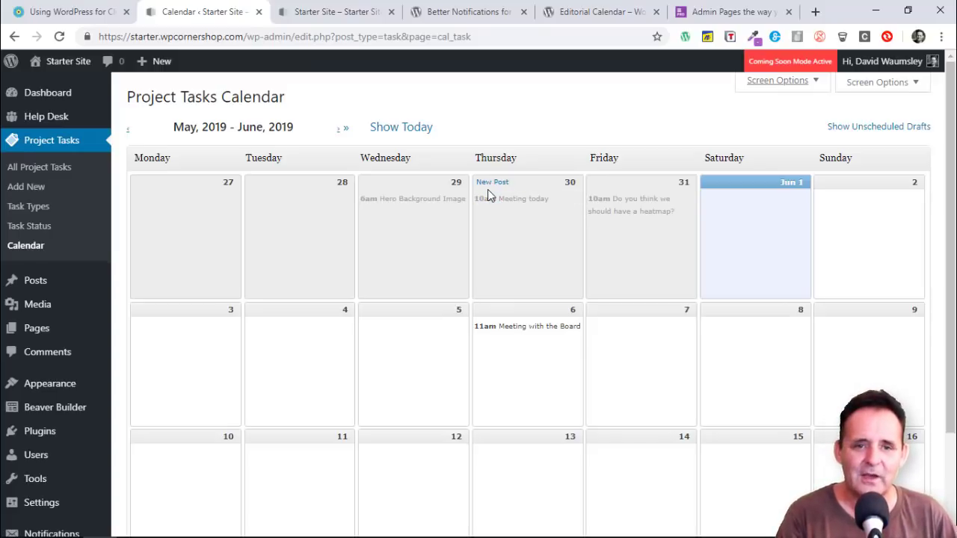
Step: Read the article's step 6 on making tasks private, the list of concerns, and the related links section
click(92, 13)
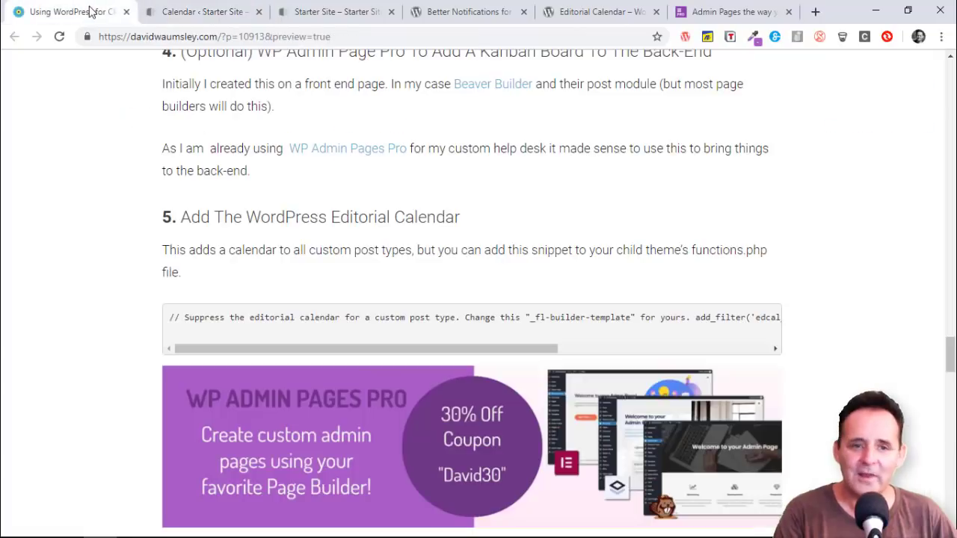
scroll(407, 213, down, 5)
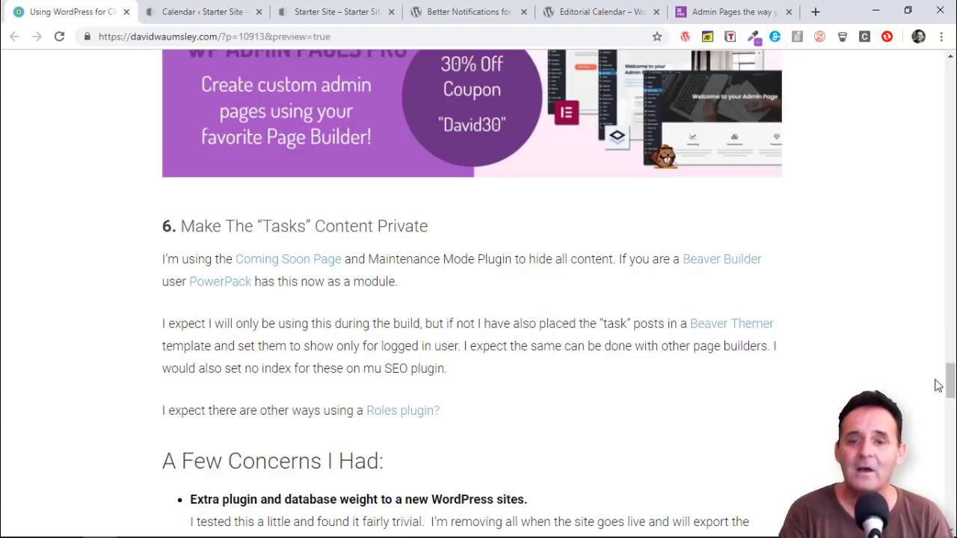
mouse_move(951, 385)
mouse_down()
mouse_move(948, 417)
mouse_move(945, 397)
mouse_up()
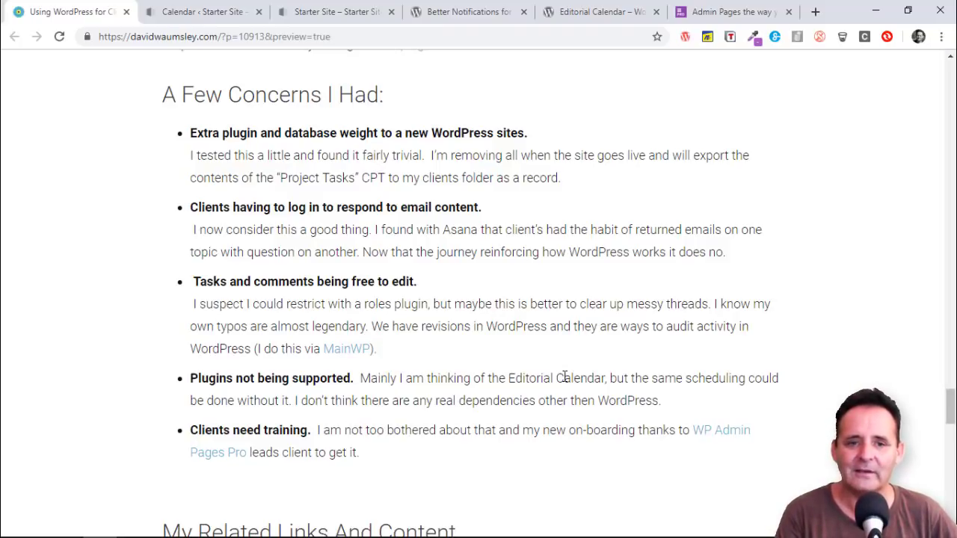
scroll(522, 329, down, 4)
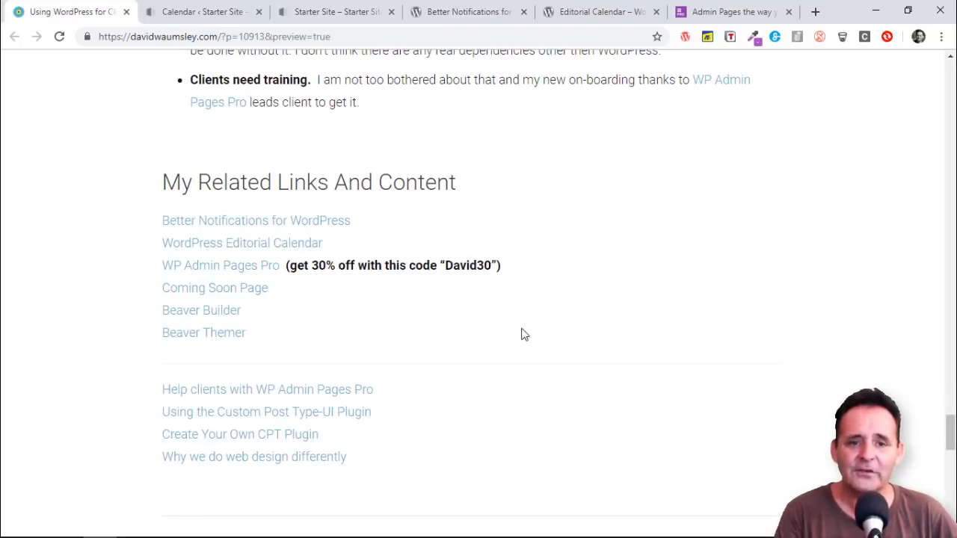
scroll(521, 327, up, 4)
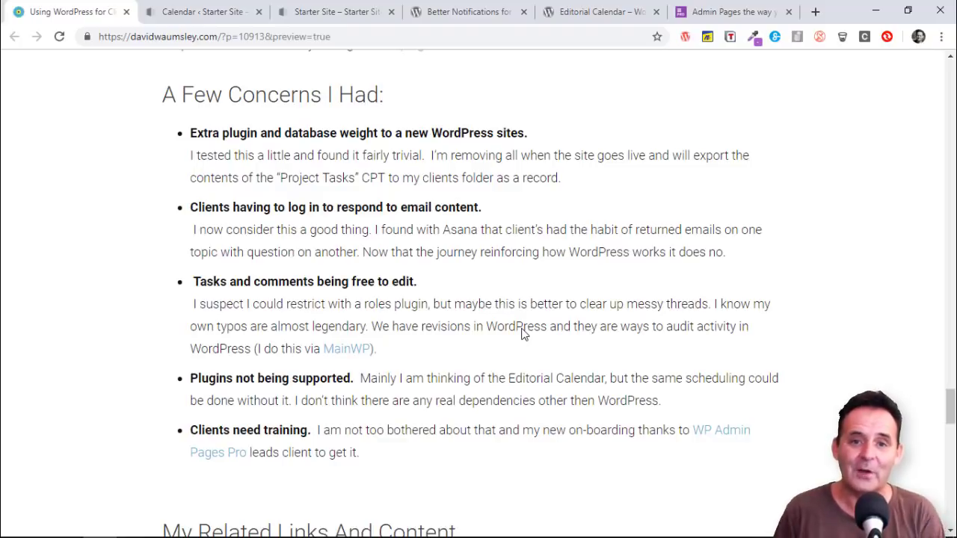